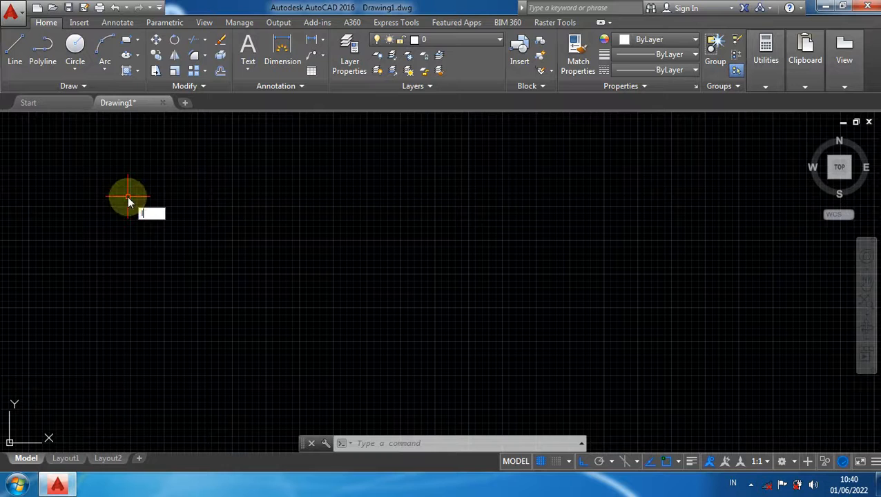
Draw a closed rectangle about 881 units wide from four separate orthogonal lines with the Line command.
{"action": "type", "text": "L"}
{"action": "key", "text": "Return"}
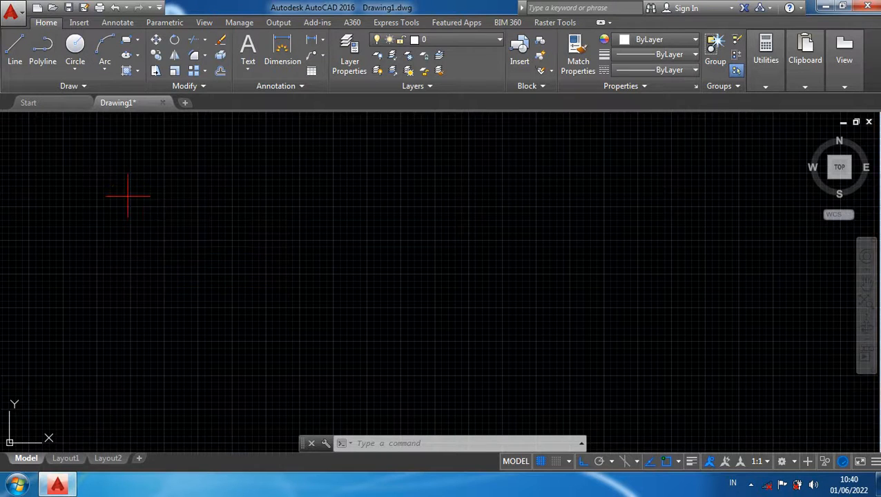
{"action": "left_click", "coordinate": [123, 195]}
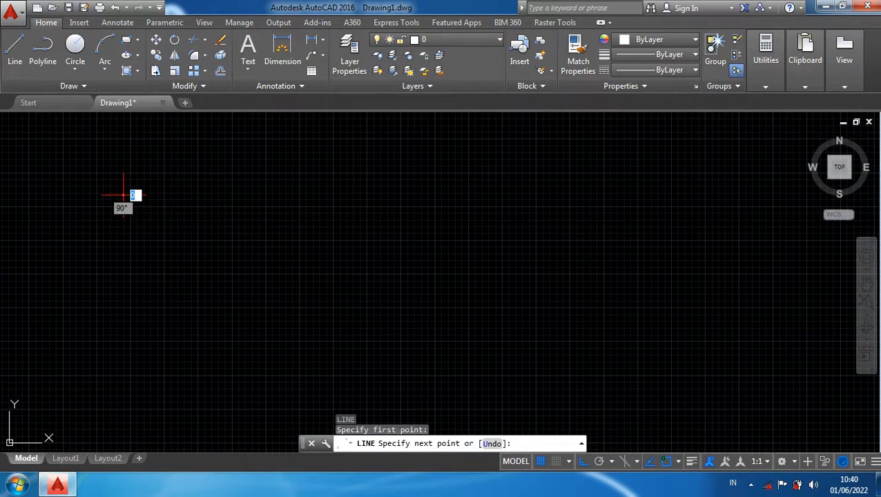
{"action": "left_click", "coordinate": [242, 194]}
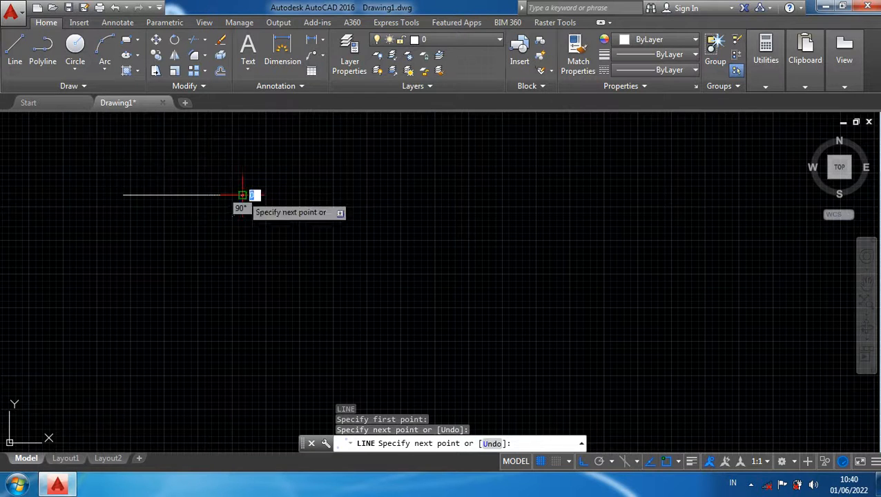
{"action": "left_click", "coordinate": [241, 258]}
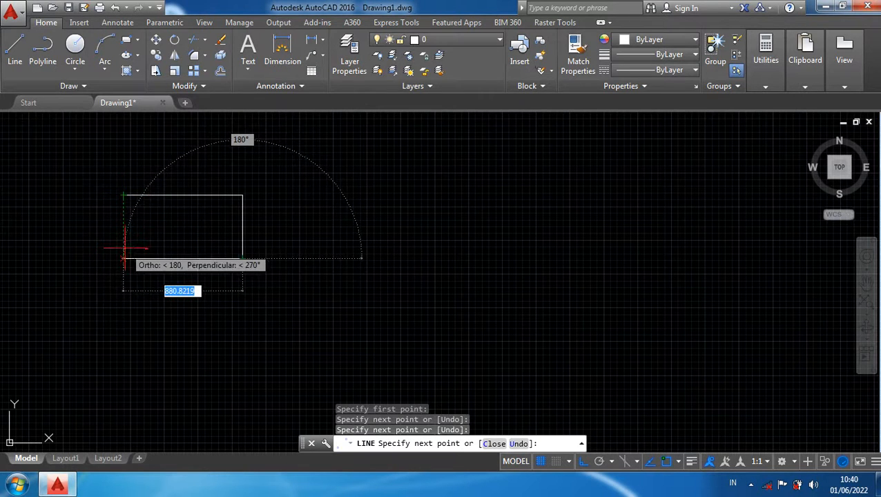
{"action": "left_click", "coordinate": [123, 255]}
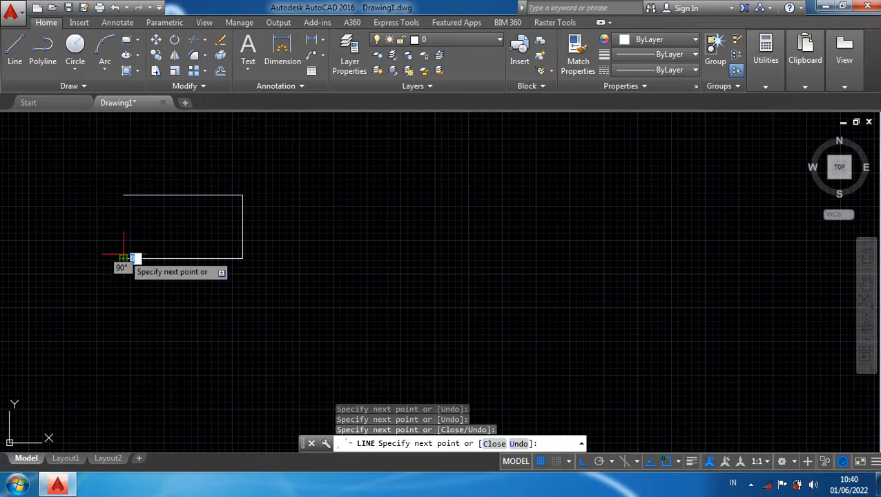
{"action": "left_click", "coordinate": [123, 195]}
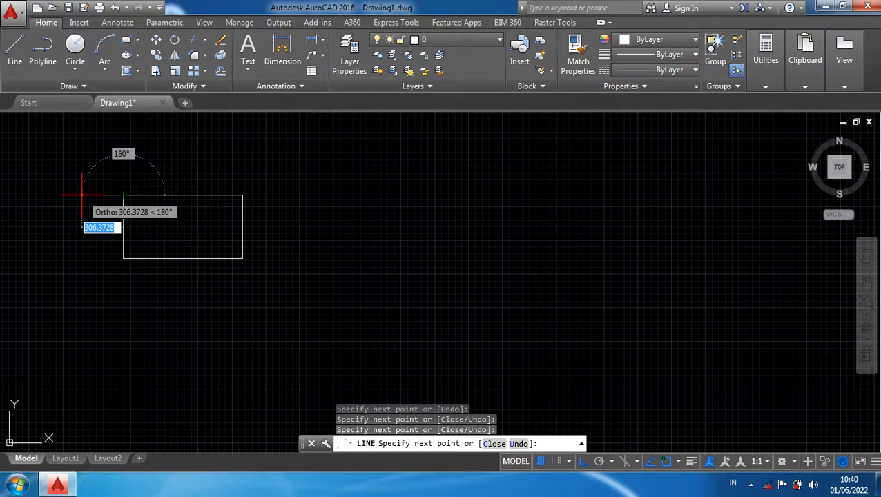
{"action": "key", "text": "Return"}
{"action": "scroll", "coordinate": [121, 184], "scroll_direction": "up", "scroll_amount": 2}
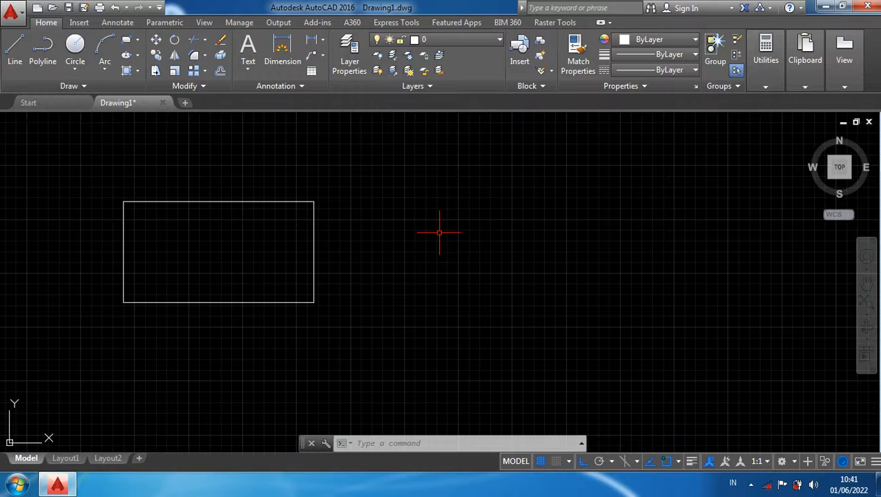
Draw a second rectangle about 469 units tall as one polyline to the right of the first, aligned with its upper and lower edges.
{"action": "type", "text": "PL"}
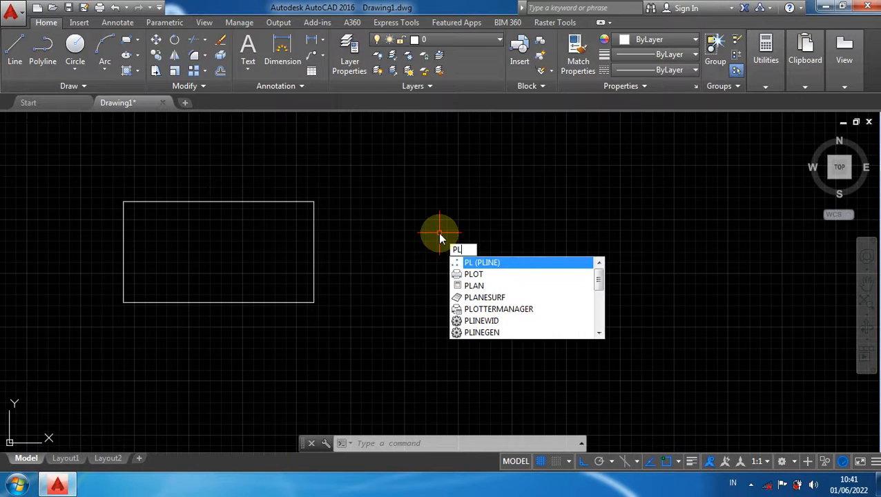
{"action": "key", "text": "Return"}
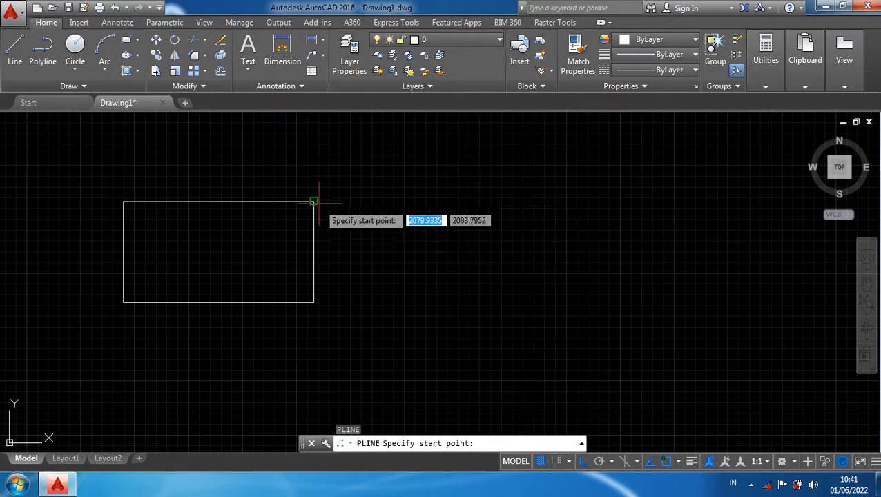
{"action": "left_click", "coordinate": [387, 202]}
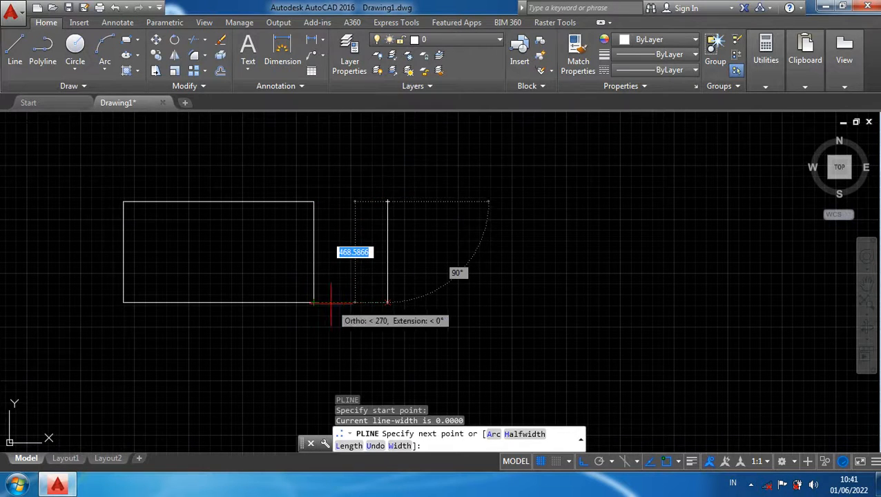
{"action": "left_click", "coordinate": [388, 302]}
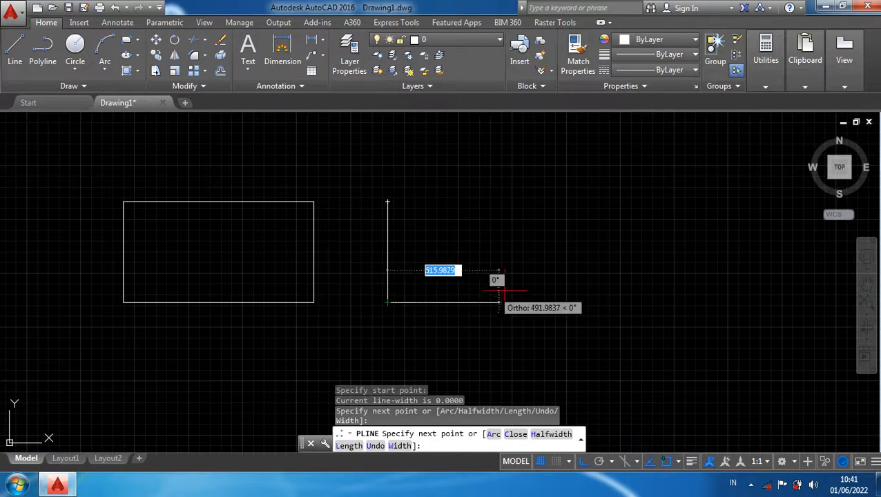
{"action": "left_click", "coordinate": [571, 302]}
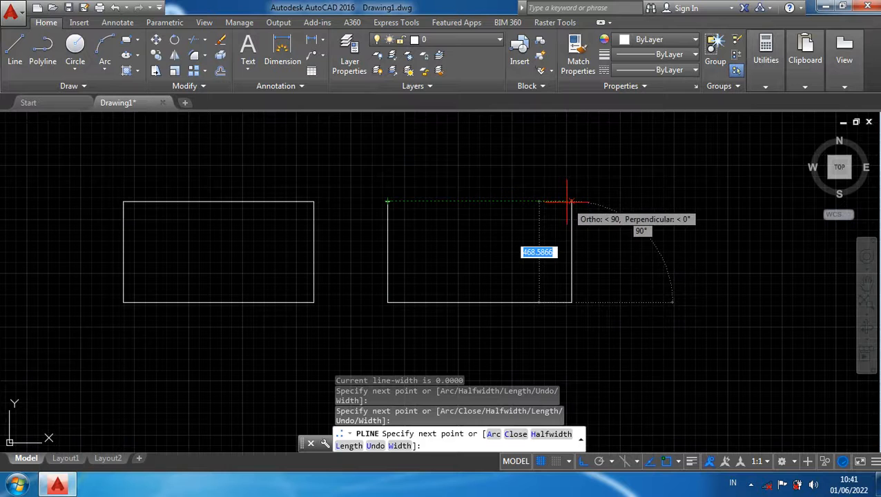
{"action": "left_click", "coordinate": [571, 202]}
{"action": "left_click", "coordinate": [388, 202]}
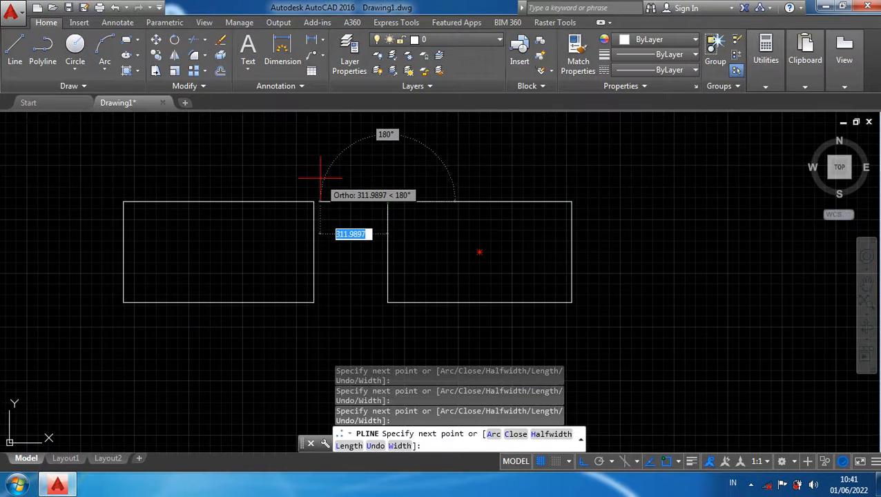
{"action": "key", "text": "Return"}
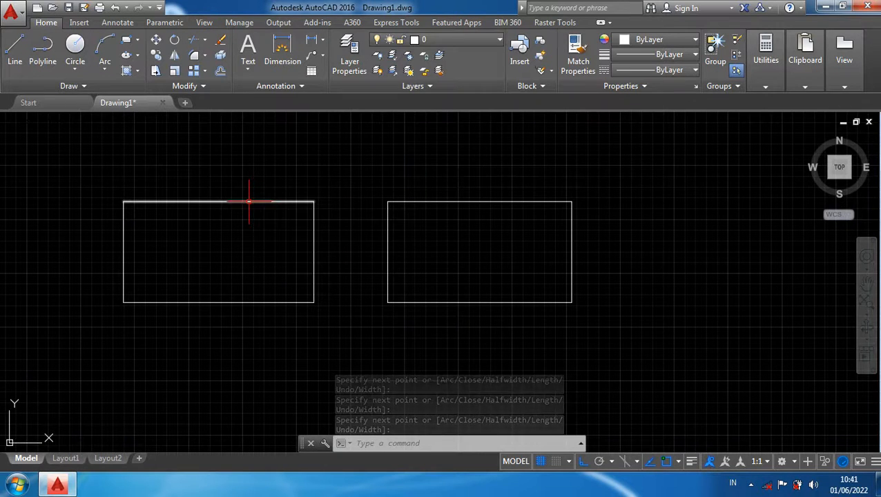
Compare selection behaviour by picking the line-built rectangle's edges individually and the polyline rectangle as a whole, clearing each selection.
{"action": "mouse_move", "coordinate": [249, 203]}
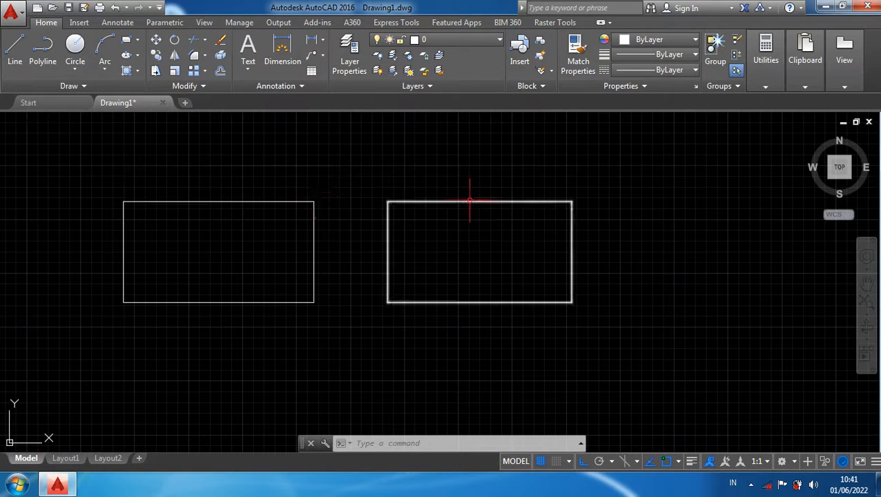
{"action": "mouse_move", "coordinate": [471, 202]}
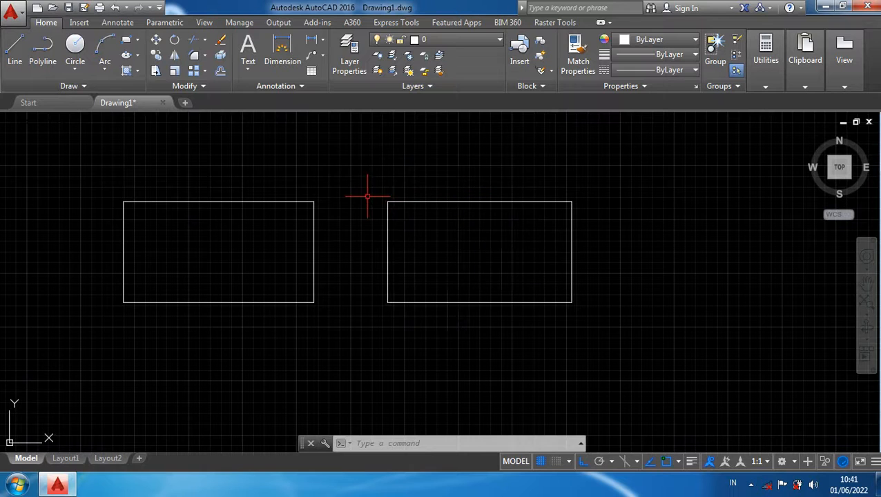
{"action": "left_click", "coordinate": [221, 202]}
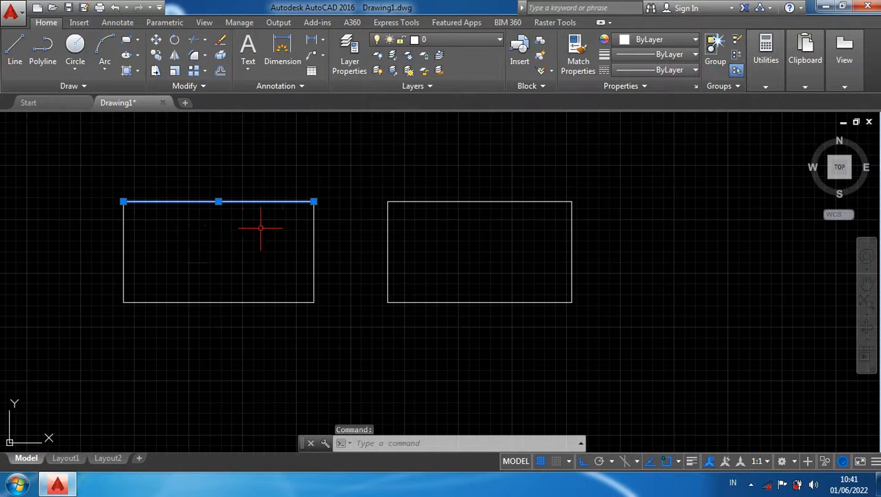
{"action": "left_click", "coordinate": [313, 250]}
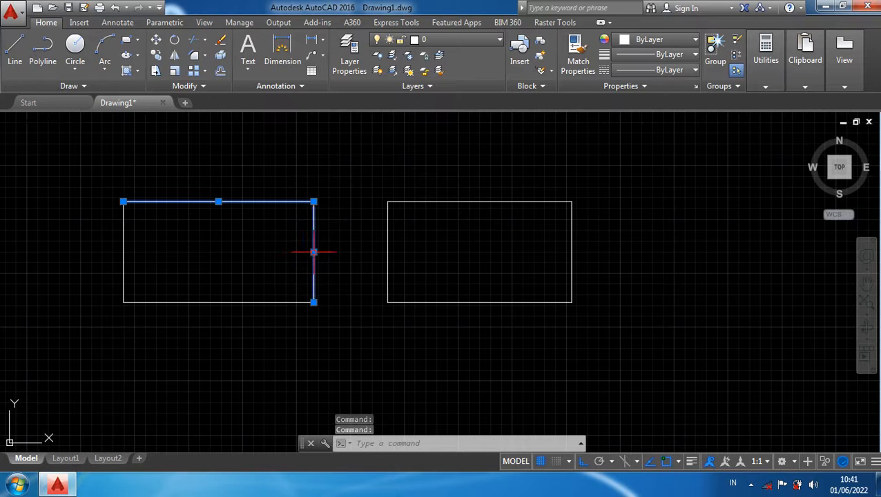
{"action": "key", "text": "Escape"}
{"action": "left_click", "coordinate": [270, 302]}
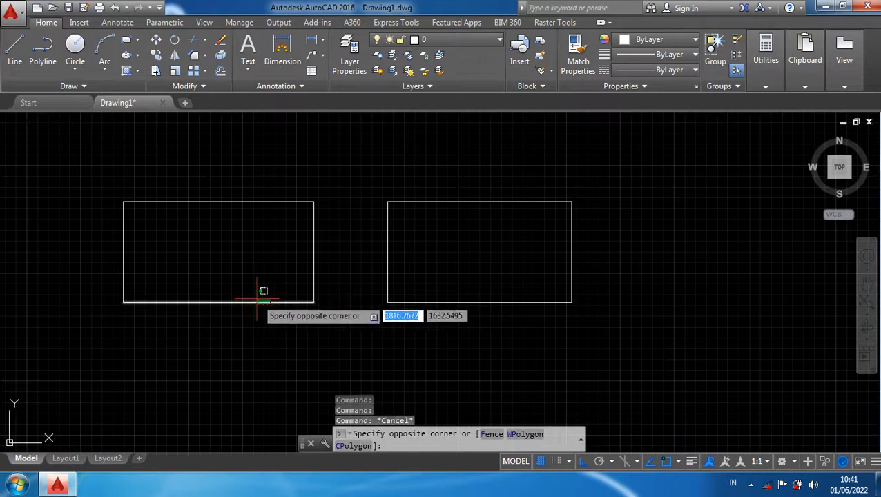
{"action": "left_click", "coordinate": [241, 298]}
{"action": "left_click", "coordinate": [123, 252]}
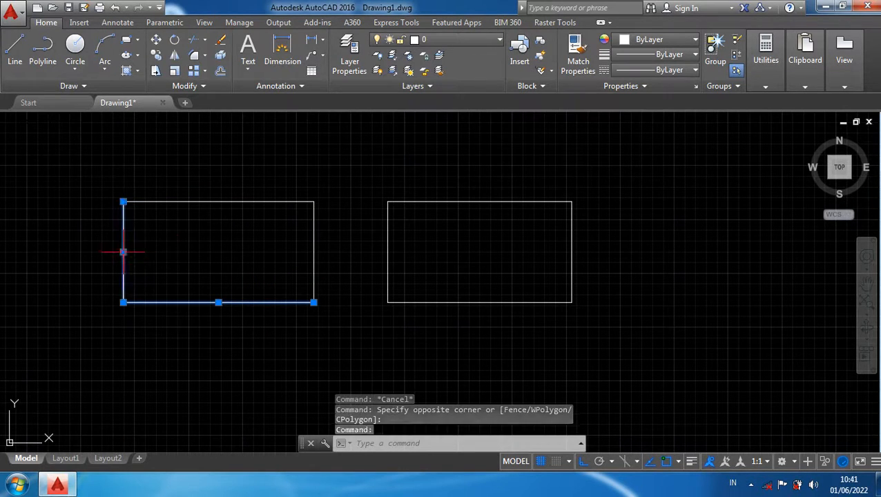
{"action": "left_click", "coordinate": [199, 201]}
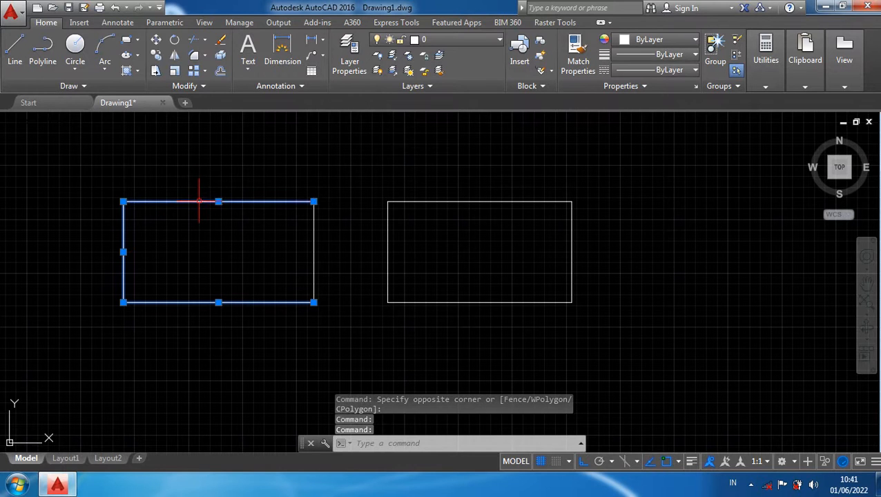
{"action": "left_click", "coordinate": [314, 230]}
{"action": "key", "text": "Escape"}
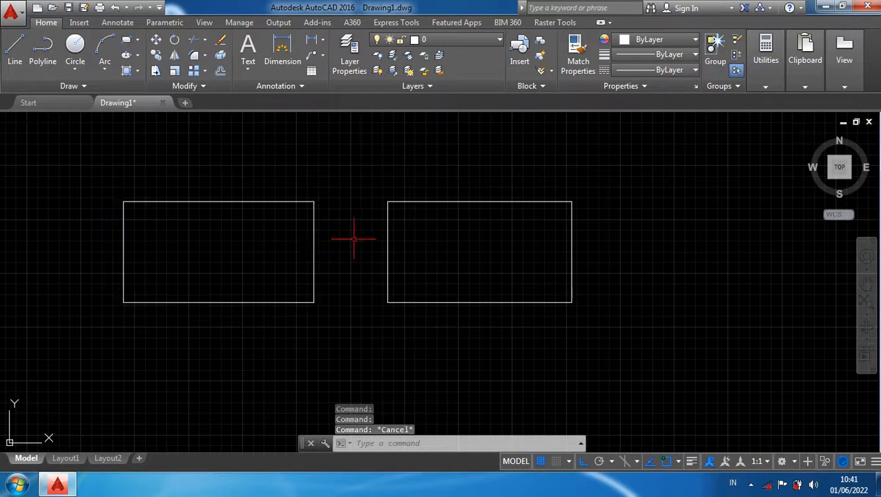
{"action": "left_click", "coordinate": [435, 202]}
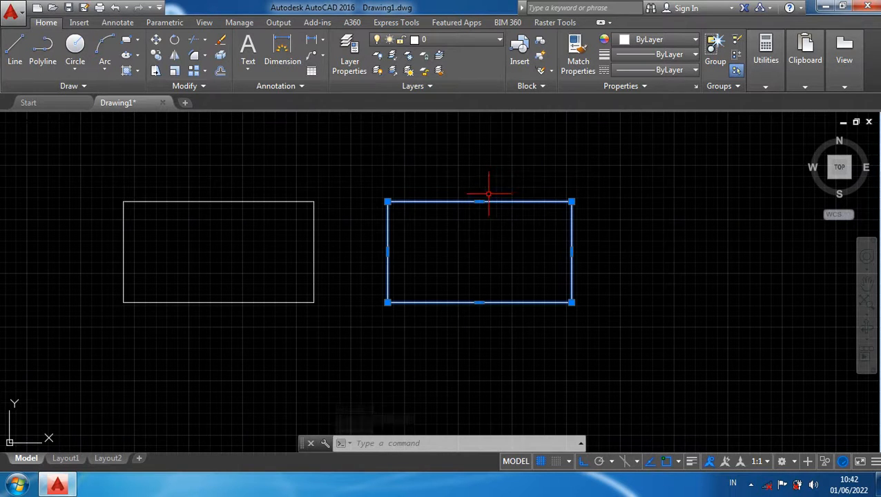
{"action": "key", "text": "Escape"}
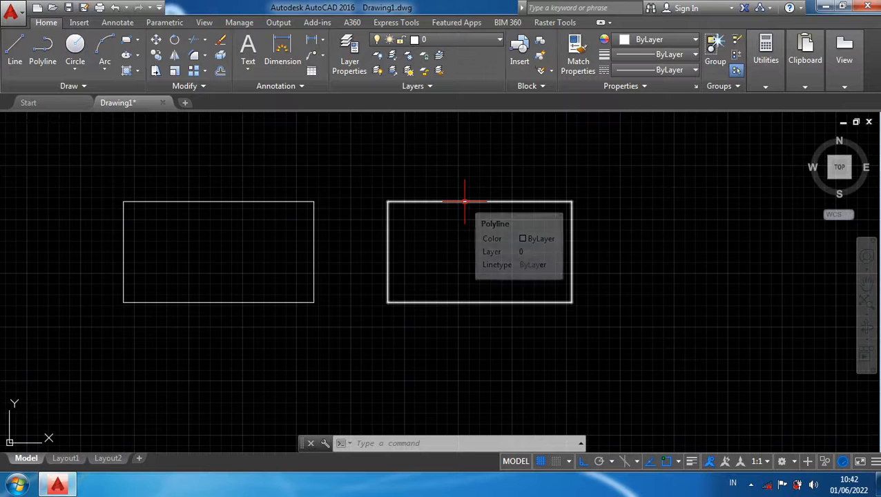
Move the polyline rectangle horizontally to the right, widening the gap to the line-built rectangle.
{"action": "left_click", "coordinate": [465, 202]}
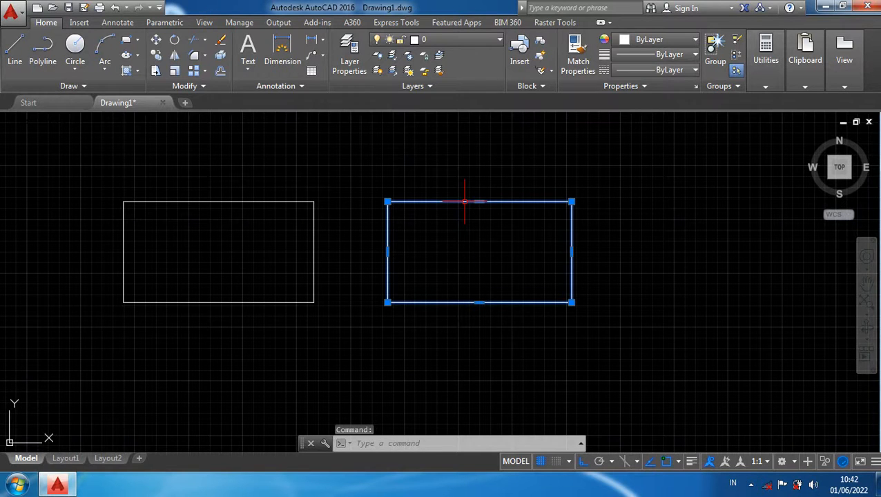
{"action": "type", "text": "m"}
{"action": "key", "text": "Return"}
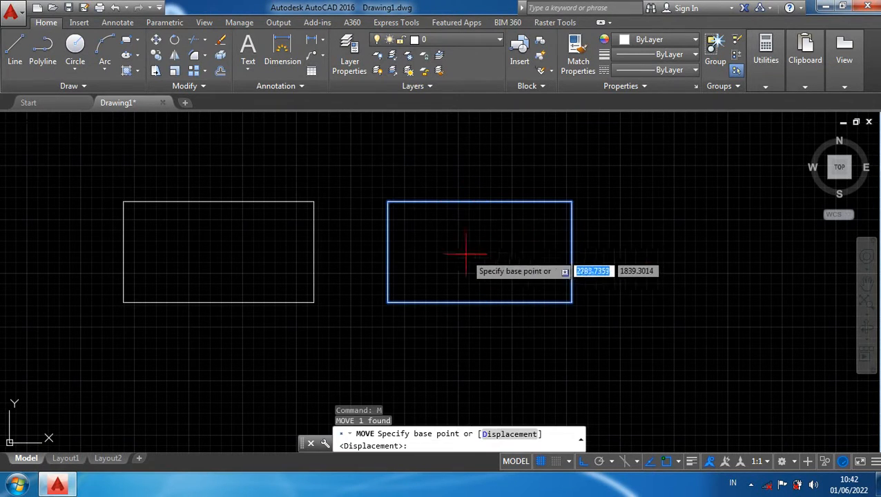
{"action": "left_click", "coordinate": [470, 247]}
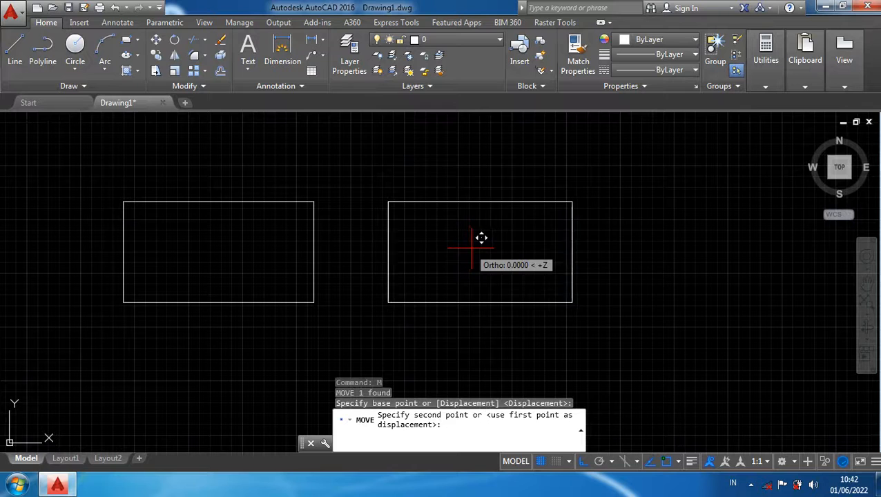
{"action": "left_click", "coordinate": [580, 240]}
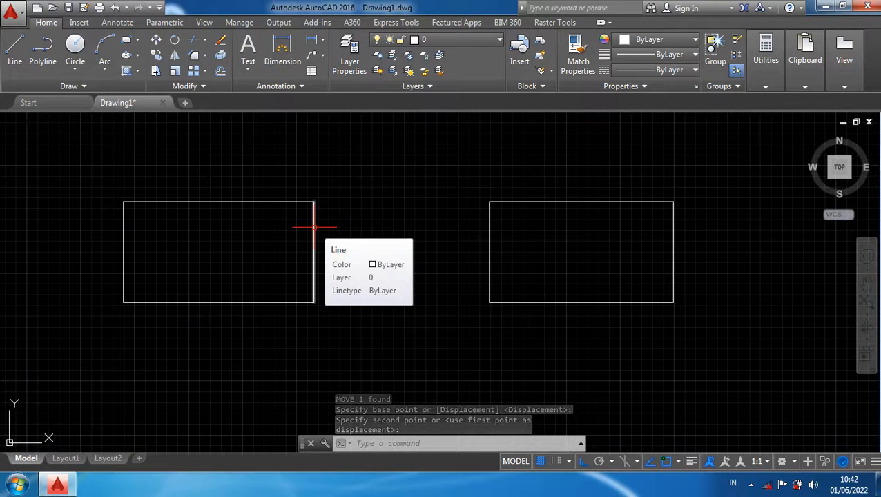
Select the four lines of the line-built rectangle one by one, and clear the selection.
{"action": "left_click", "coordinate": [314, 226]}
{"action": "left_click", "coordinate": [248, 201]}
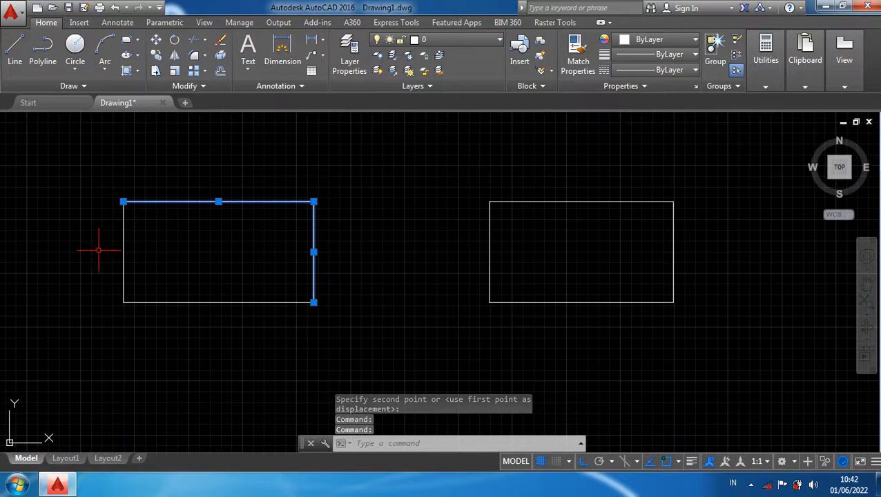
{"action": "left_click", "coordinate": [122, 261]}
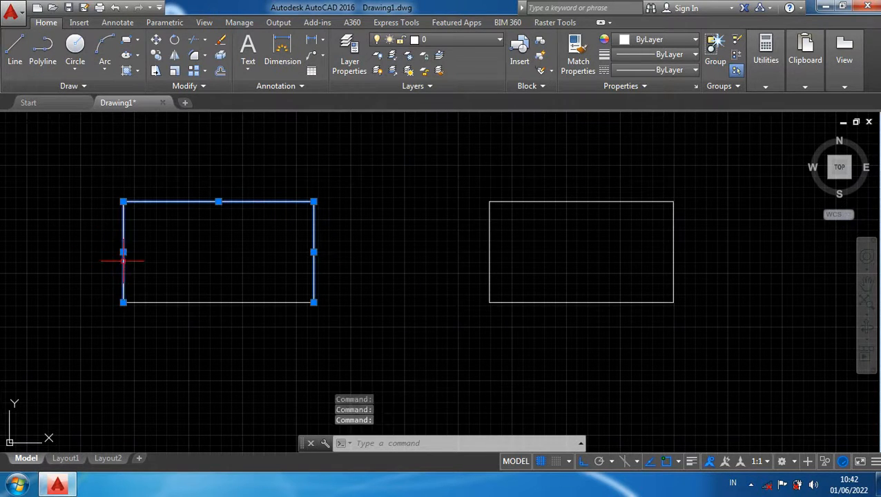
{"action": "left_click", "coordinate": [194, 302]}
{"action": "key", "text": "Escape"}
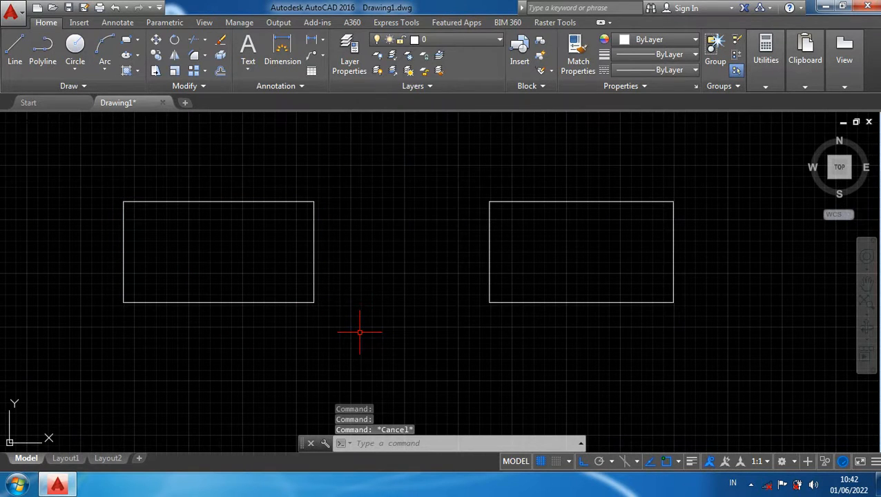
Select all four lines of the line-built rectangle with a crossing window and move them together horizontally toward the polyline rectangle.
{"action": "left_click", "coordinate": [359, 332]}
{"action": "left_click", "coordinate": [65, 152]}
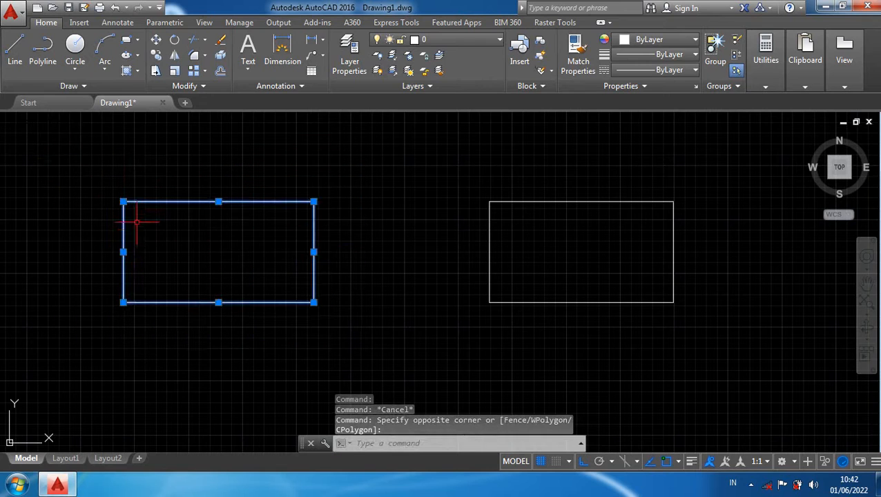
{"action": "type", "text": "m"}
{"action": "key", "text": "Return"}
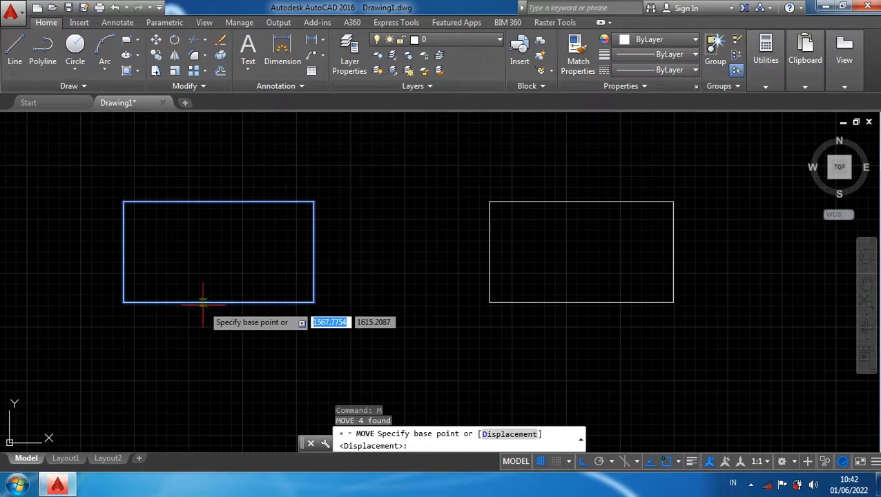
{"action": "left_click", "coordinate": [216, 257]}
{"action": "left_click", "coordinate": [289, 250]}
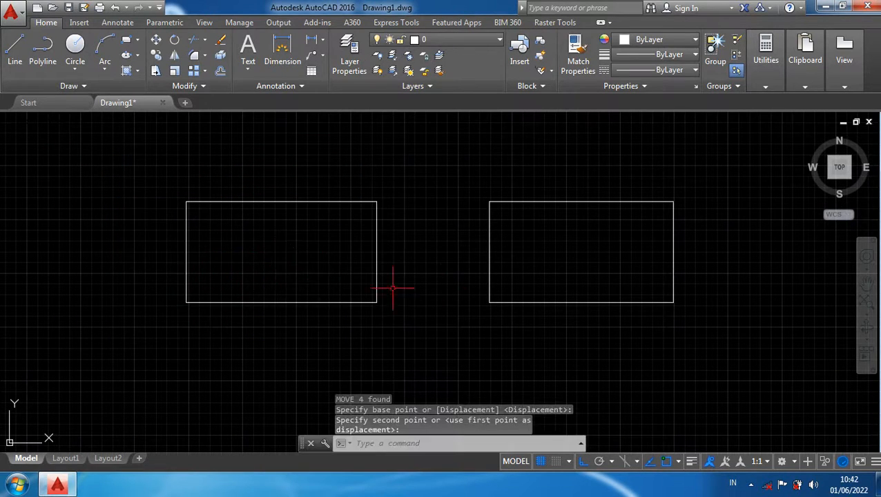
Select the line-built rectangle's right edge and then the whole polyline rectangle, clearing the selection after each.
{"action": "left_click", "coordinate": [376, 251]}
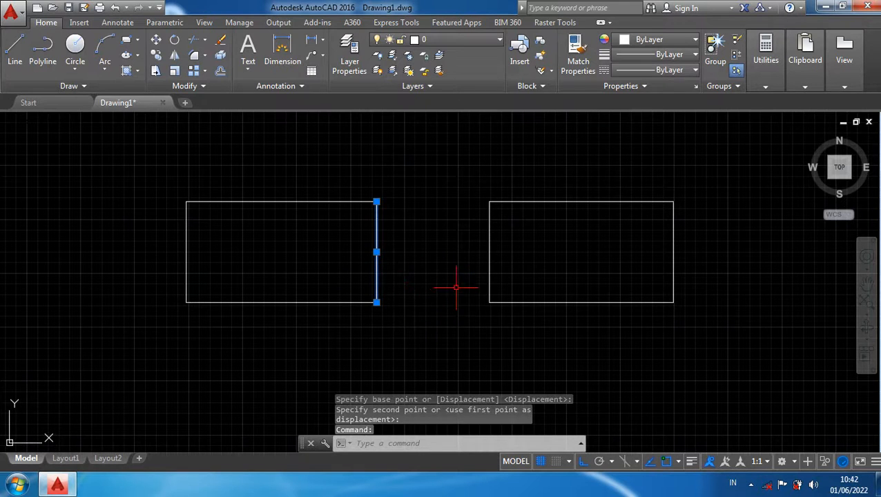
{"action": "key", "text": "Escape"}
{"action": "left_click", "coordinate": [490, 284]}
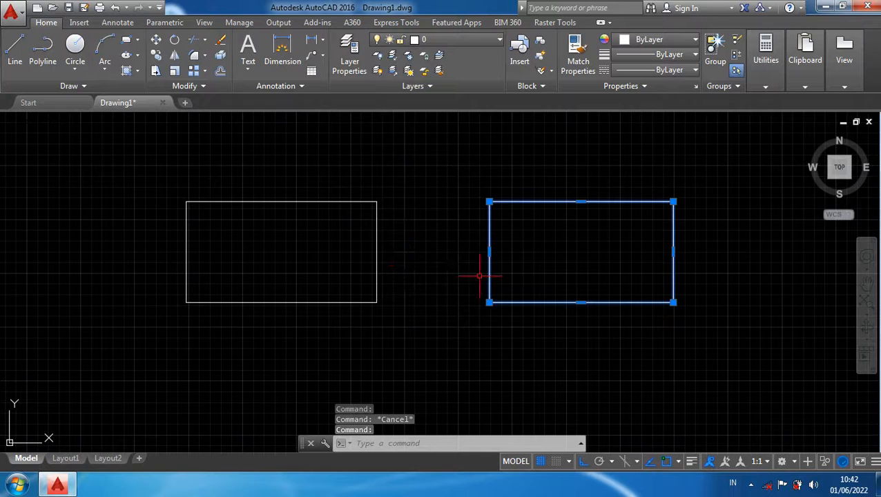
{"action": "key", "text": "Escape"}
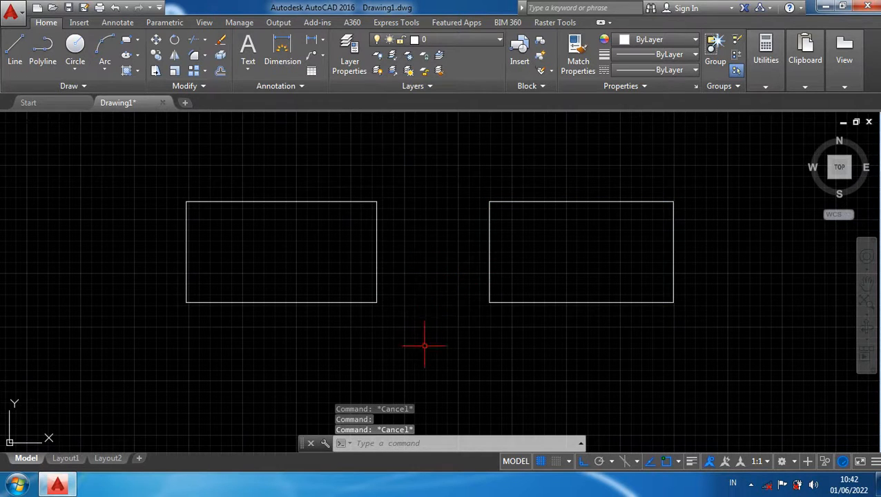
Offset the polyline rectangle inward by 50.
{"action": "type", "text": "o"}
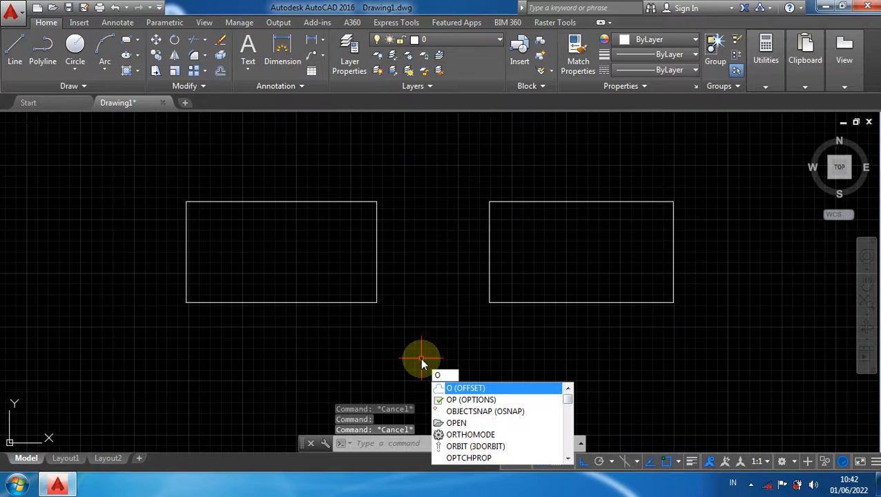
{"action": "key", "text": "Return"}
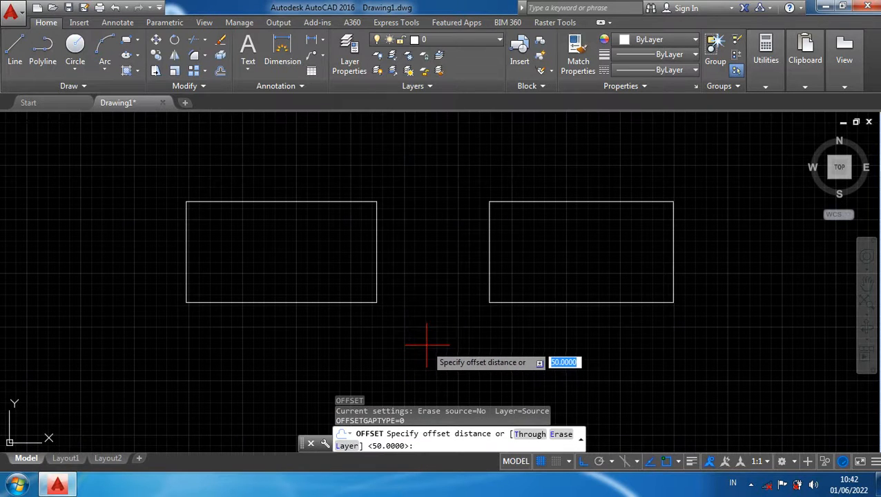
{"action": "type", "text": "50"}
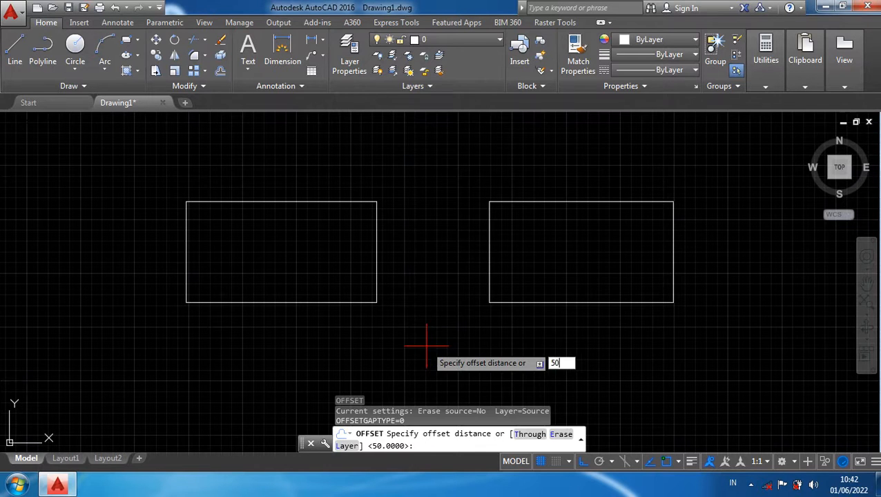
{"action": "key", "text": "Return"}
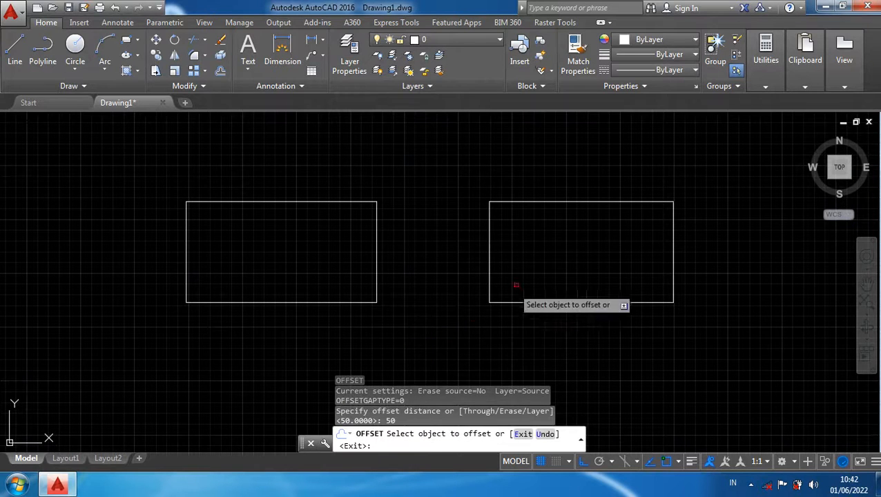
{"action": "left_click", "coordinate": [560, 201]}
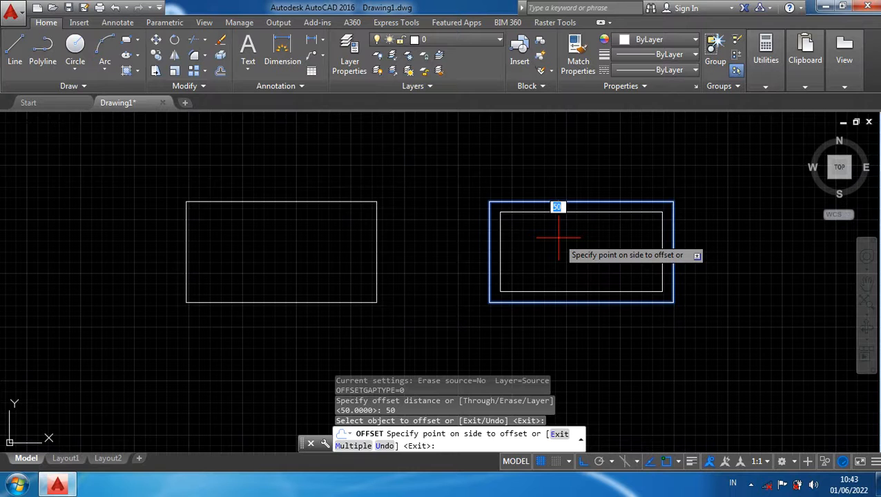
{"action": "left_click", "coordinate": [559, 238]}
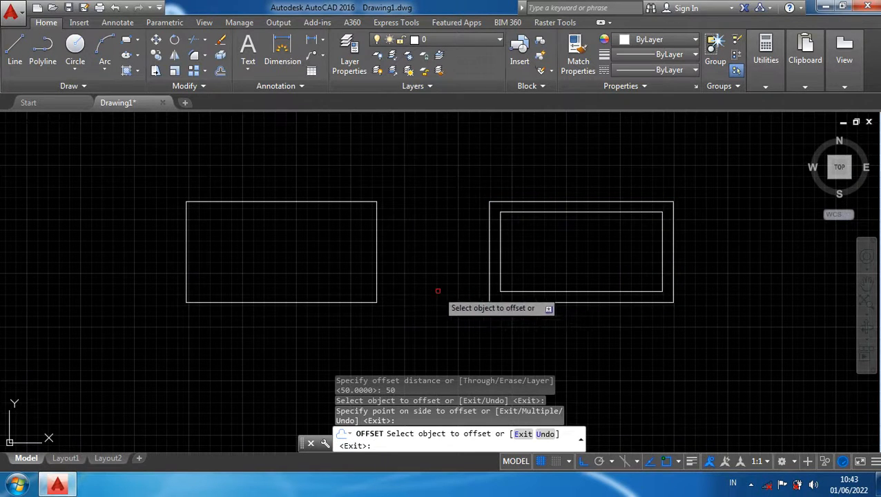
Offset each of the four lines of the line-built rectangle inward by the same distance of 50 and end the Offset command.
{"action": "left_click", "coordinate": [330, 202]}
{"action": "left_click", "coordinate": [327, 228]}
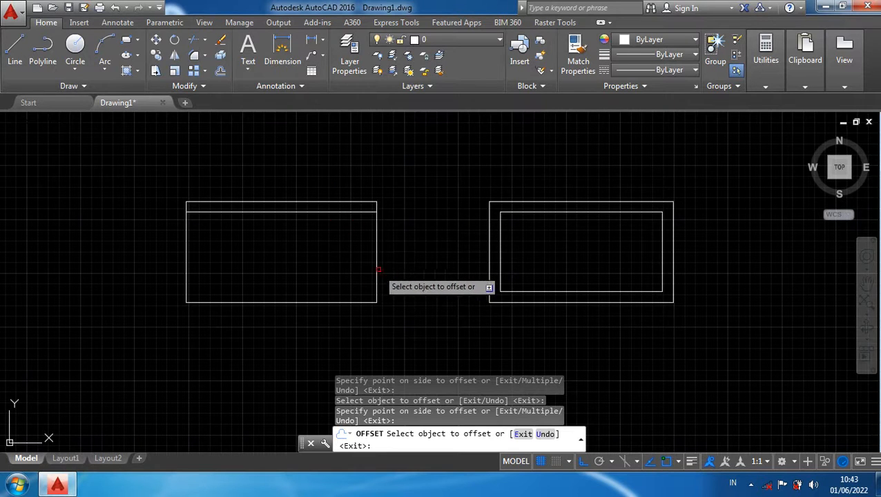
{"action": "left_click", "coordinate": [377, 269]}
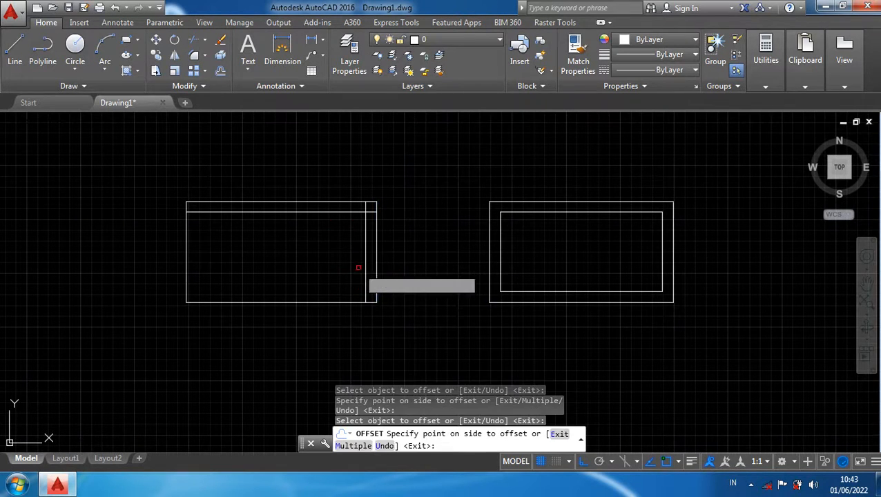
{"action": "left_click", "coordinate": [360, 270]}
{"action": "left_click", "coordinate": [316, 302]}
{"action": "left_click", "coordinate": [311, 282]}
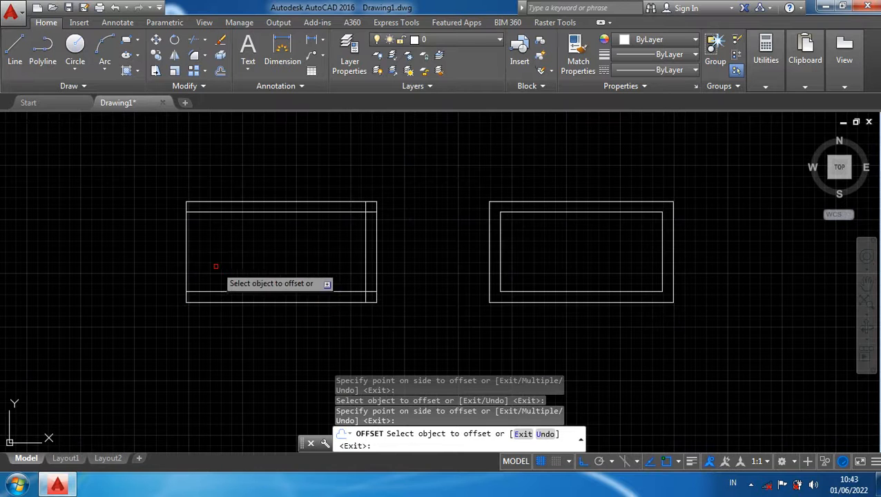
{"action": "left_click", "coordinate": [185, 265]}
{"action": "left_click", "coordinate": [219, 267]}
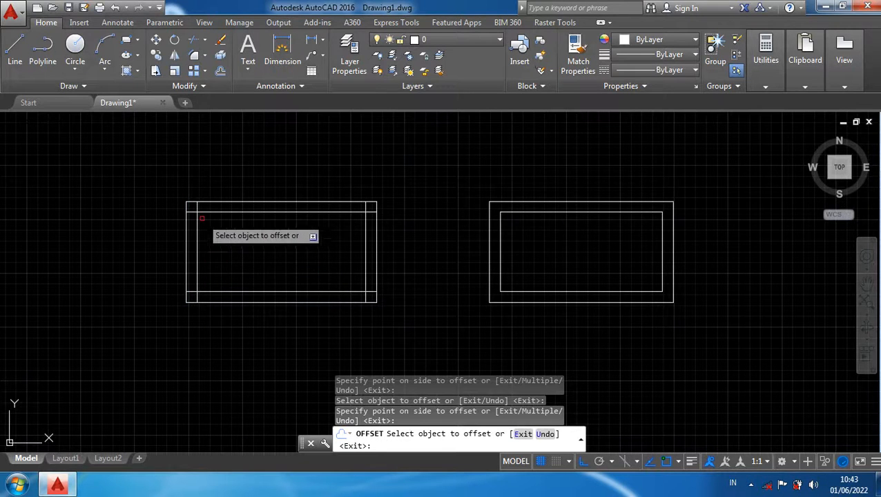
{"action": "scroll", "coordinate": [197, 207], "scroll_direction": "up", "scroll_amount": 2}
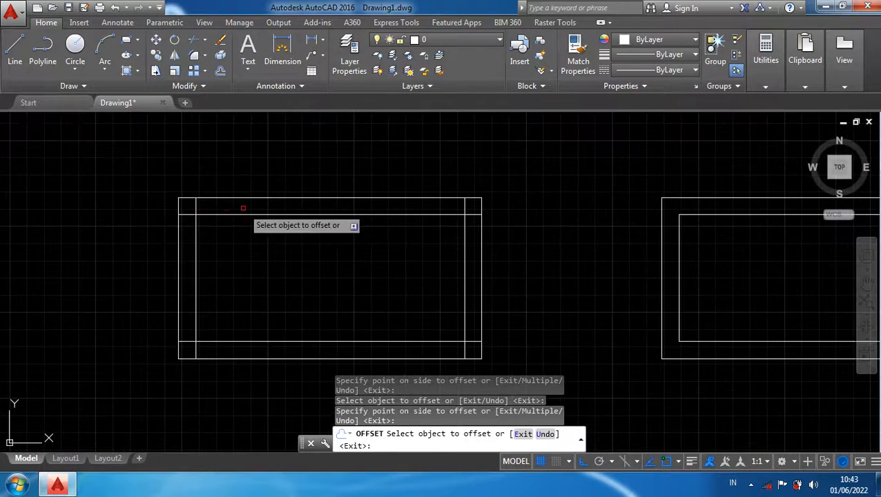
{"action": "key", "text": "Return"}
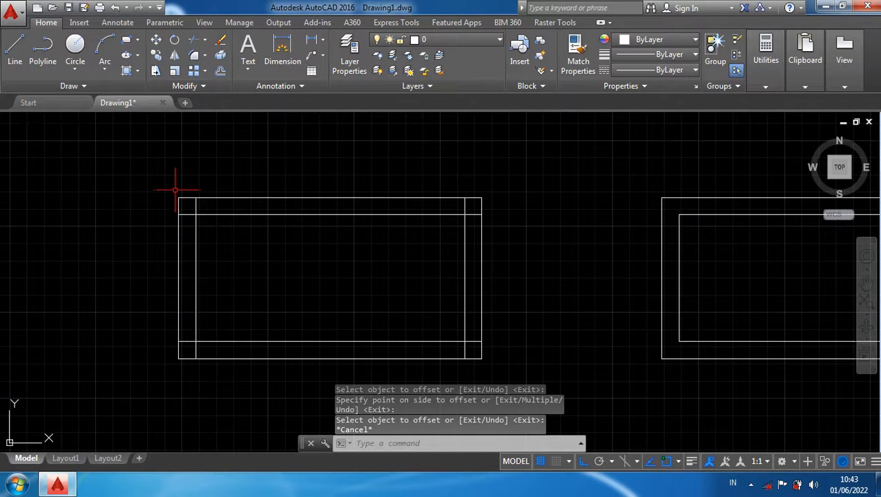
Trim the overshooting ends of the offset lines at the two left corners of the line-built rectangle.
{"action": "type", "text": "tr"}
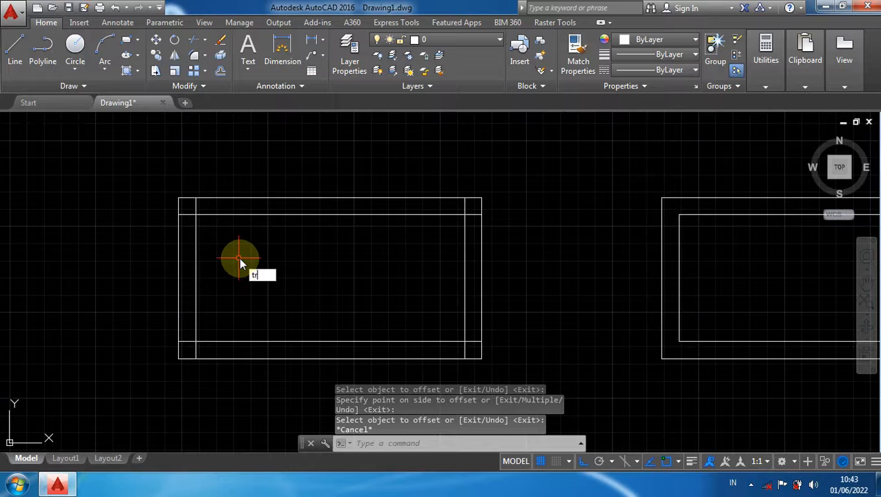
{"action": "key", "text": "Return"}
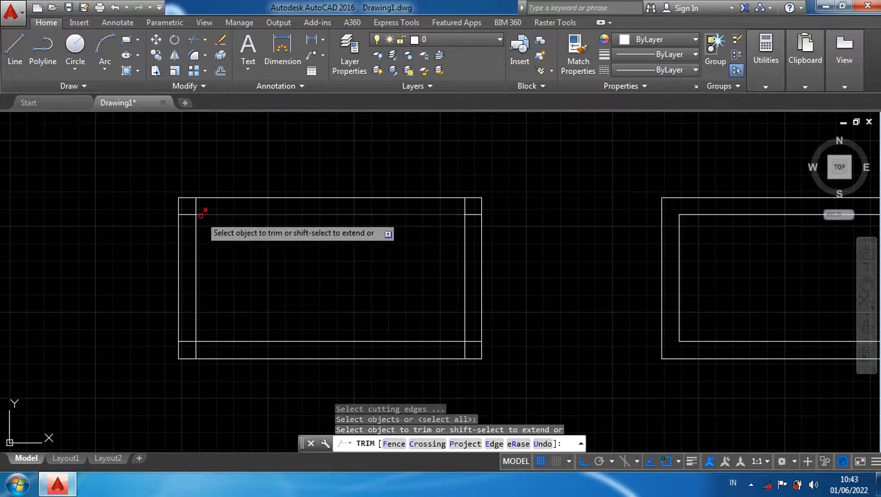
{"action": "scroll", "coordinate": [200, 215], "scroll_direction": "up", "scroll_amount": 2}
{"action": "left_click", "coordinate": [181, 216]}
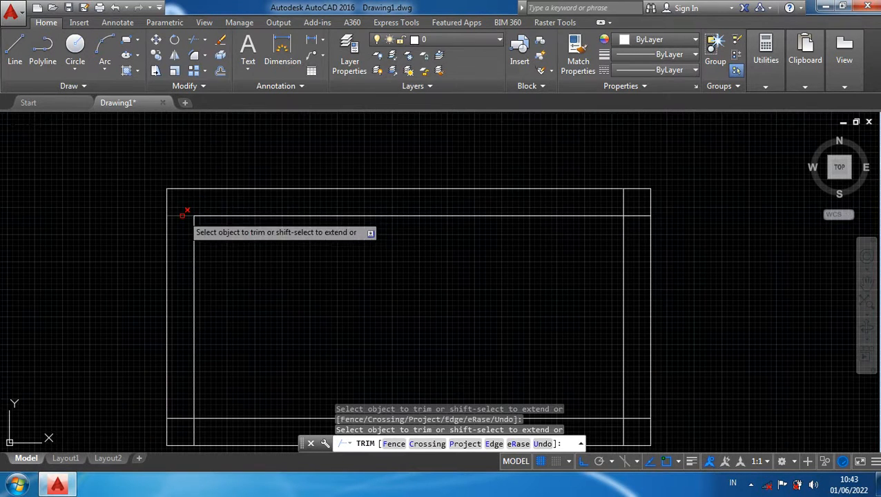
{"action": "scroll", "coordinate": [207, 216], "scroll_direction": "down", "scroll_amount": 2}
{"action": "scroll", "coordinate": [203, 289], "scroll_direction": "up", "scroll_amount": 2}
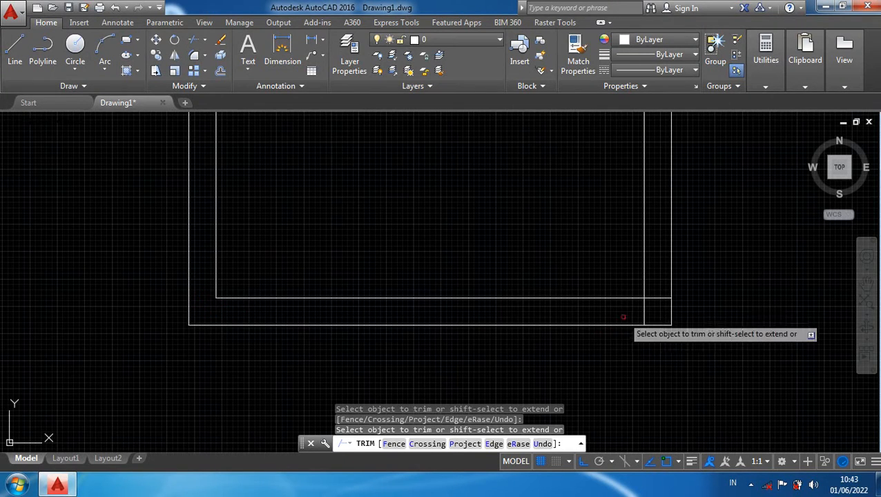
Trim the overshooting offset line ends at the two right corners of the line-built rectangle and end the Trim command.
{"action": "left_click", "coordinate": [644, 312]}
{"action": "left_click", "coordinate": [652, 300]}
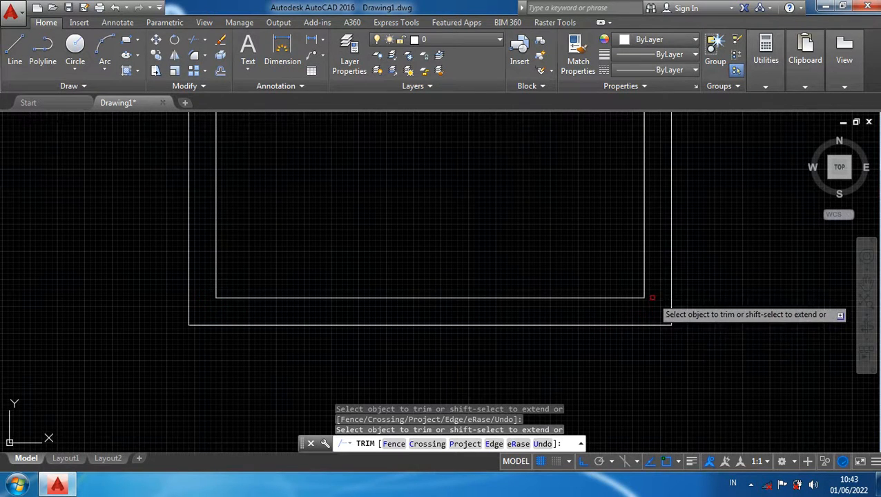
{"action": "scroll", "coordinate": [608, 265], "scroll_direction": "down", "scroll_amount": 2}
{"action": "middle_click_drag", "start_coordinate": [582, 240], "coordinate": [573, 317]}
{"action": "scroll", "coordinate": [624, 258], "scroll_direction": "up", "scroll_amount": 2}
{"action": "left_click", "coordinate": [629, 219]}
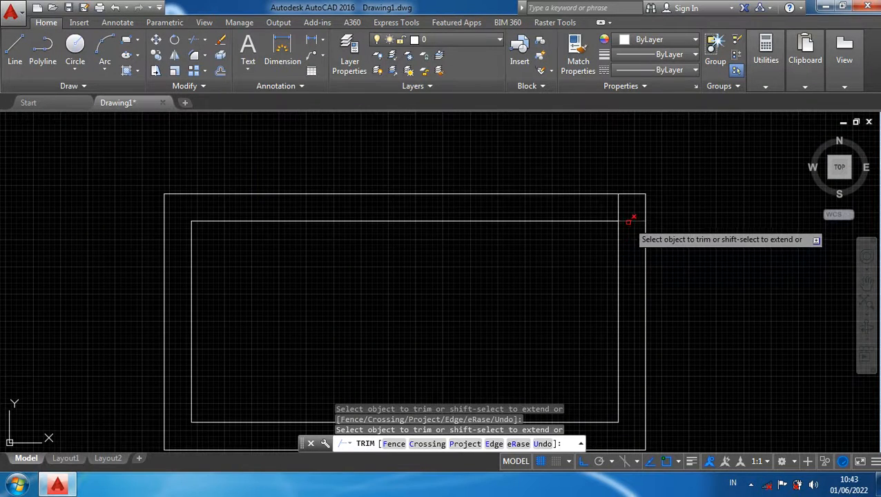
{"action": "left_click", "coordinate": [618, 201]}
{"action": "scroll", "coordinate": [553, 241], "scroll_direction": "down", "scroll_amount": 5}
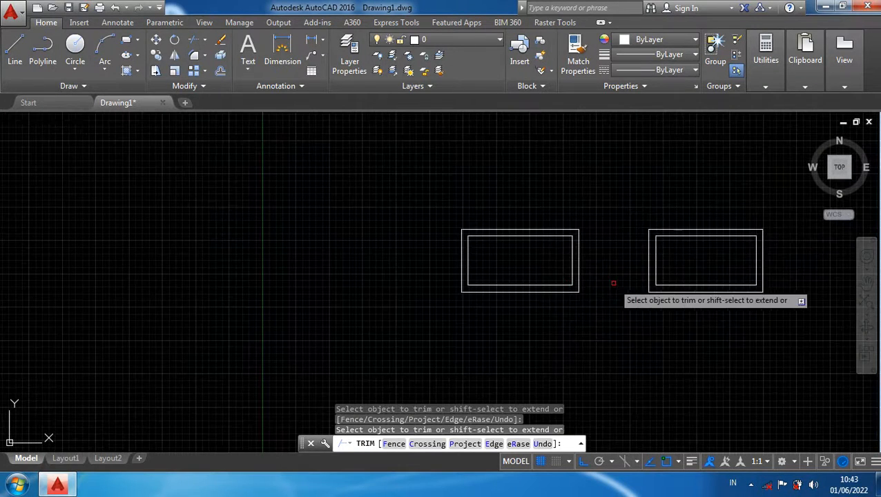
{"action": "key", "text": "Escape"}
{"action": "middle_click_drag", "start_coordinate": [615, 281], "coordinate": [482, 285]}
{"action": "scroll", "coordinate": [482, 285], "scroll_direction": "up", "scroll_amount": 2}
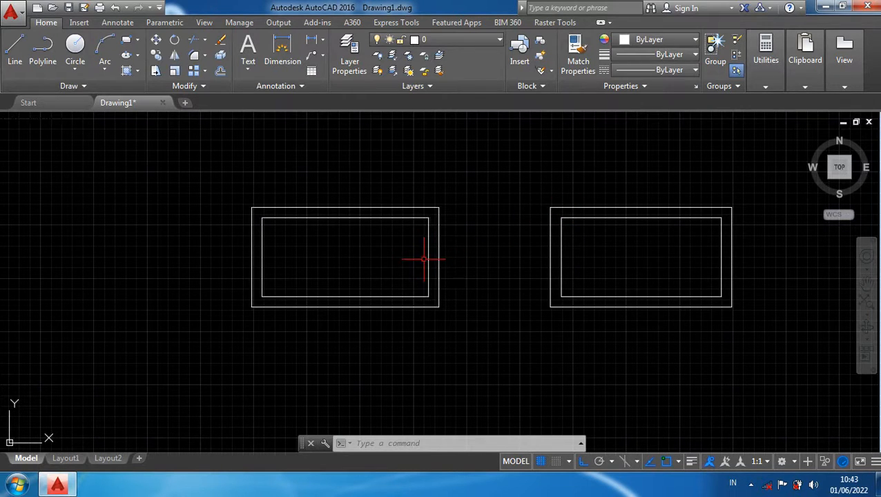
Erase the inner polyline rectangle and the four inner lines of the line-built rectangle.
{"action": "left_click", "coordinate": [563, 254]}
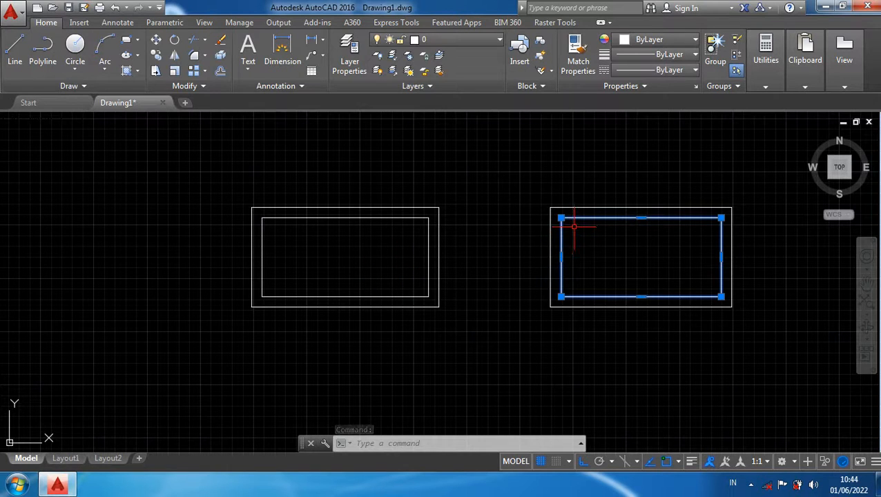
{"action": "key", "text": "Delete"}
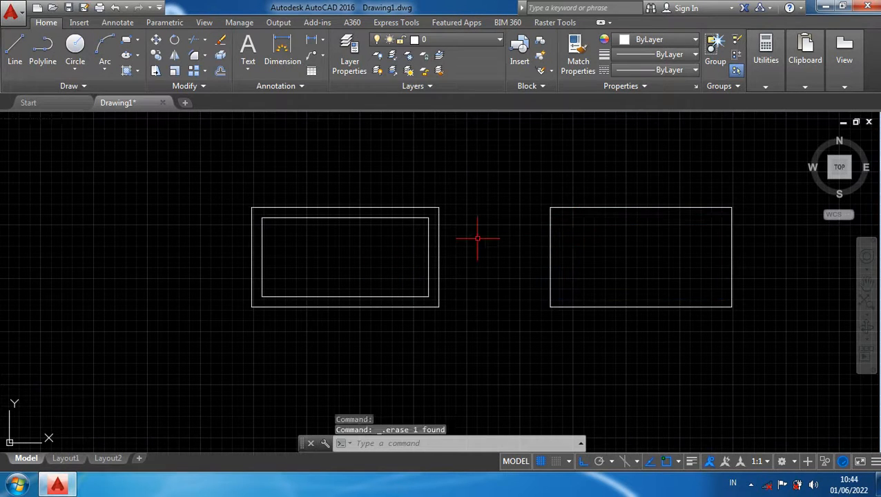
{"action": "left_click", "coordinate": [405, 218]}
{"action": "left_click", "coordinate": [428, 242]}
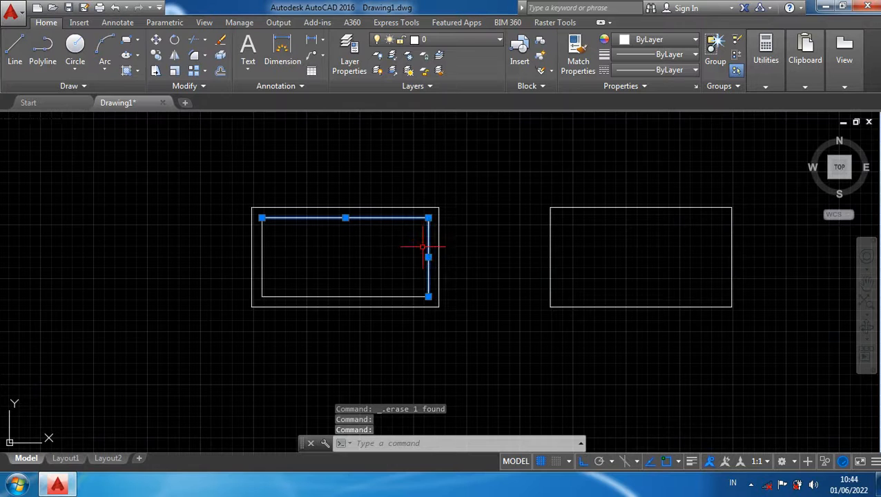
{"action": "left_click", "coordinate": [321, 296]}
{"action": "left_click", "coordinate": [262, 273]}
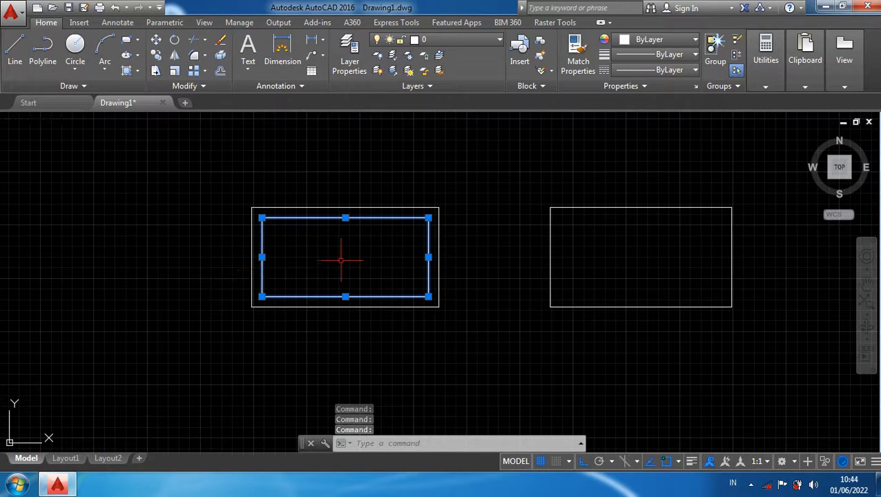
{"action": "key", "text": "Delete"}
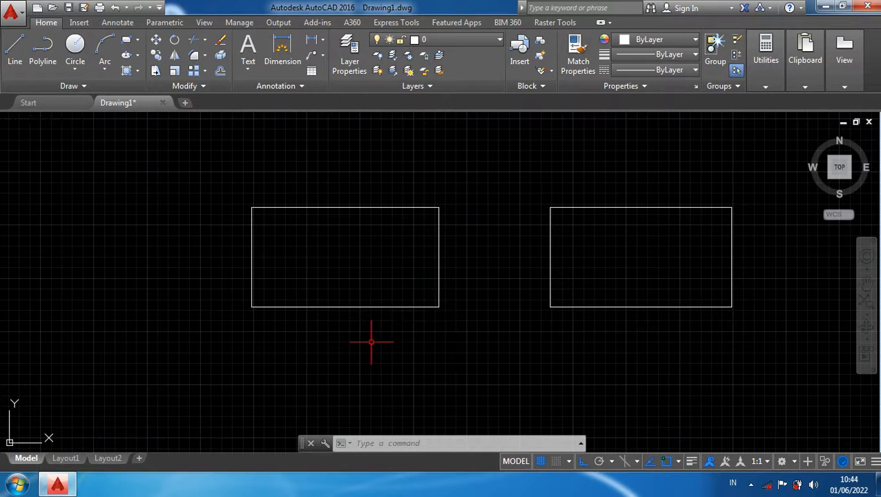
{"action": "type", "text": "e"}
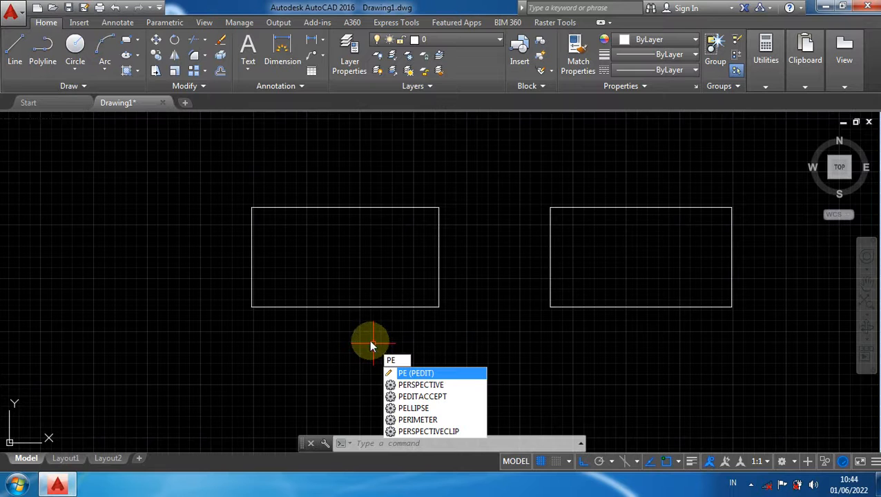
{"action": "key", "text": "Escape"}
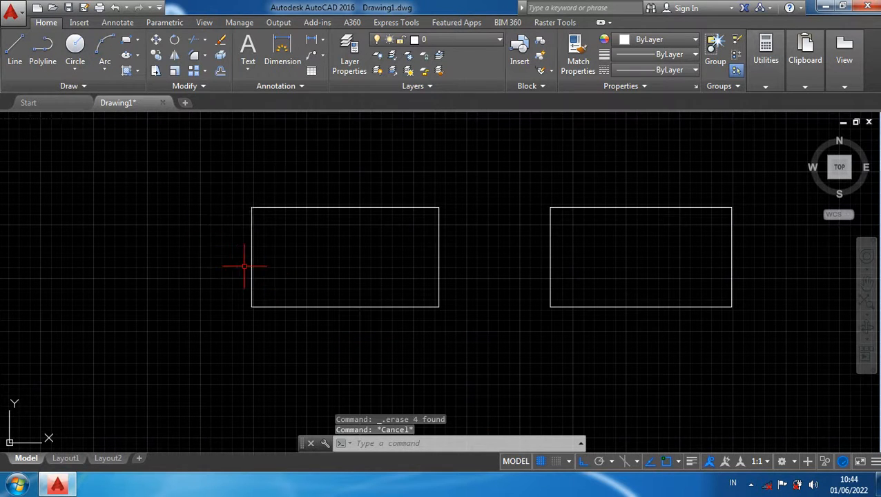
{"action": "left_click", "coordinate": [200, 88]}
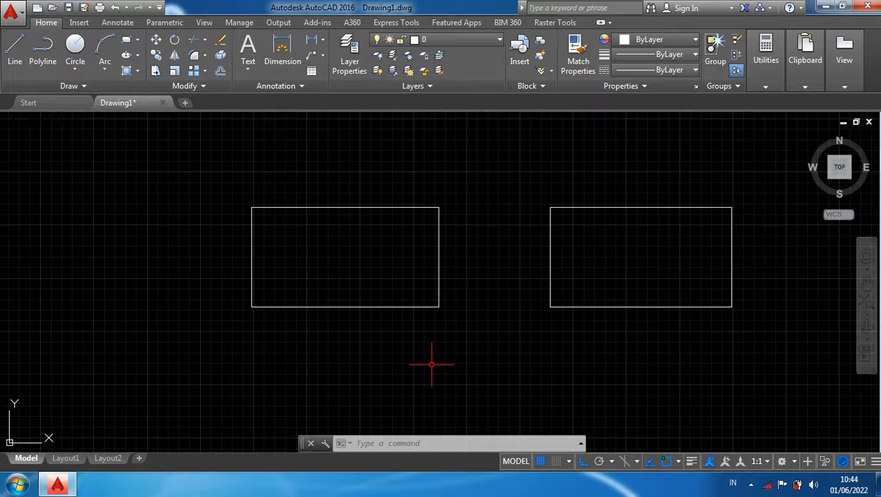
Convert the top line of the line-built rectangle to a polyline with PEDIT and join all four sides into it.
{"action": "type", "text": "pe"}
{"action": "key", "text": "Return"}
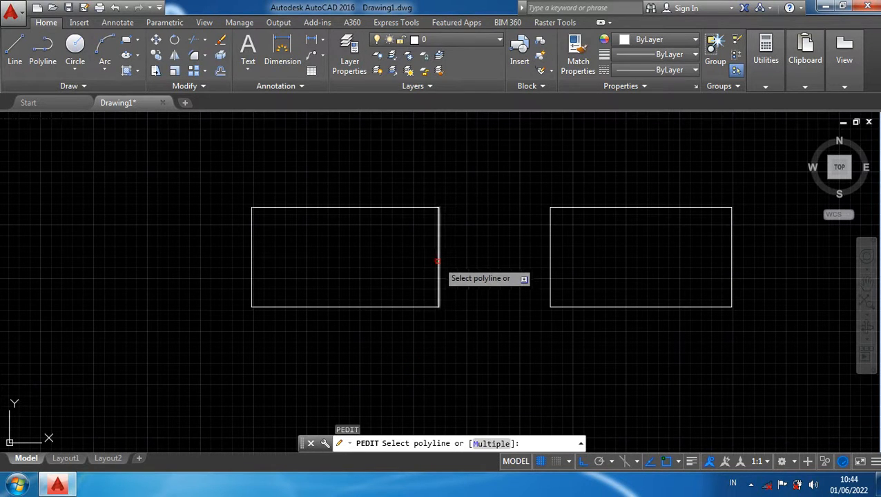
{"action": "left_click", "coordinate": [400, 208]}
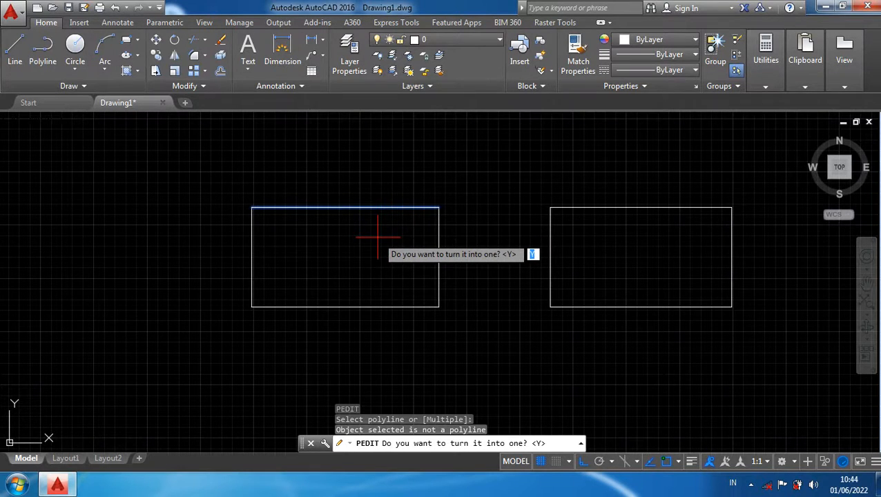
{"action": "key", "text": "Return"}
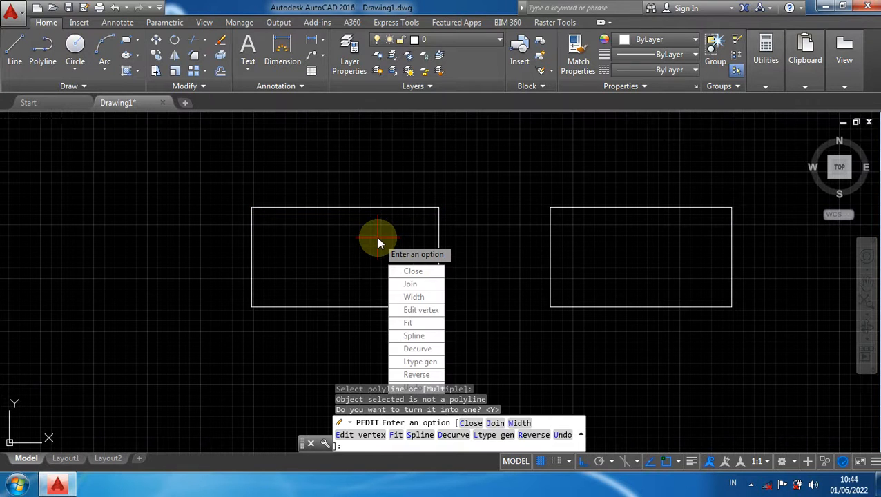
{"action": "left_click", "coordinate": [411, 285]}
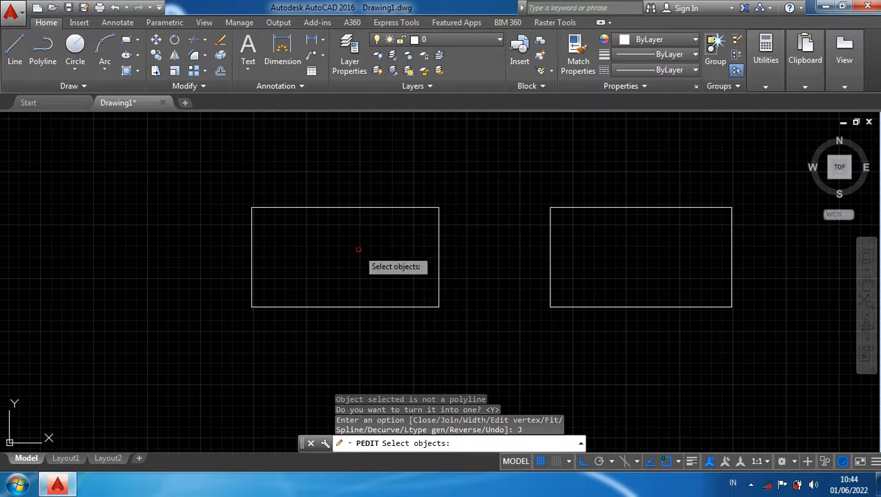
{"action": "left_click", "coordinate": [461, 325]}
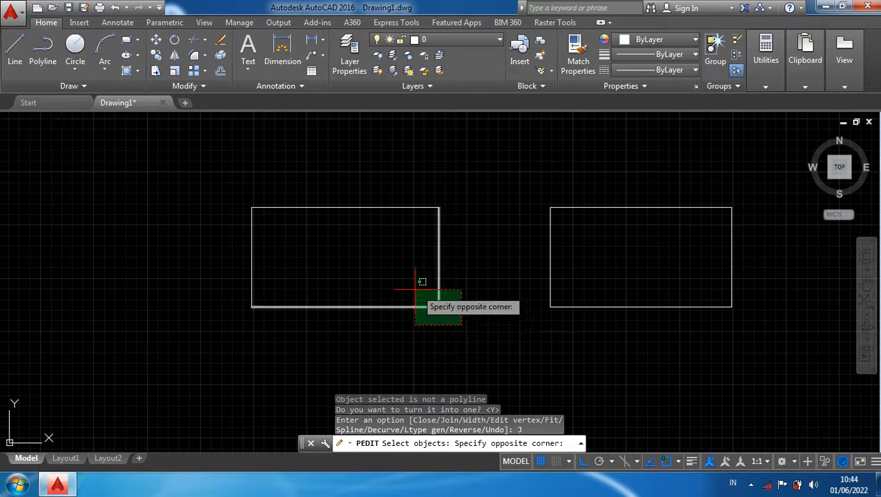
{"action": "left_click", "coordinate": [214, 157]}
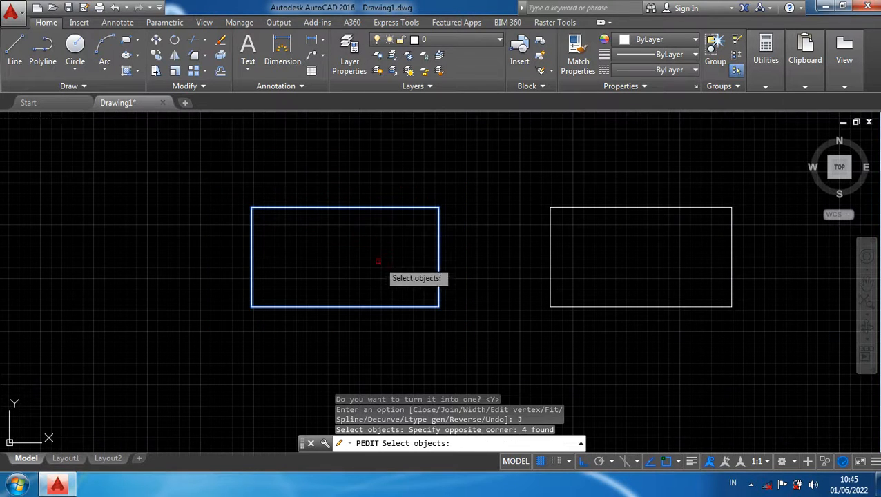
{"action": "right_click", "coordinate": [376, 290]}
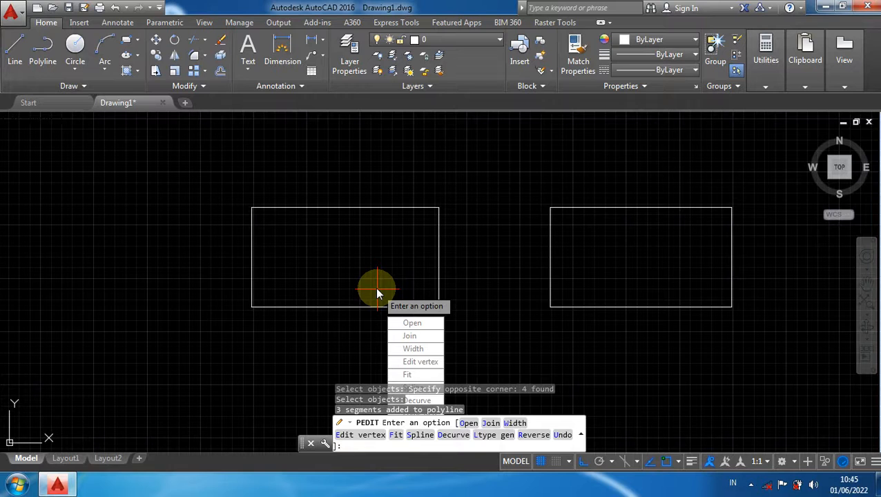
{"action": "key", "text": "Return"}
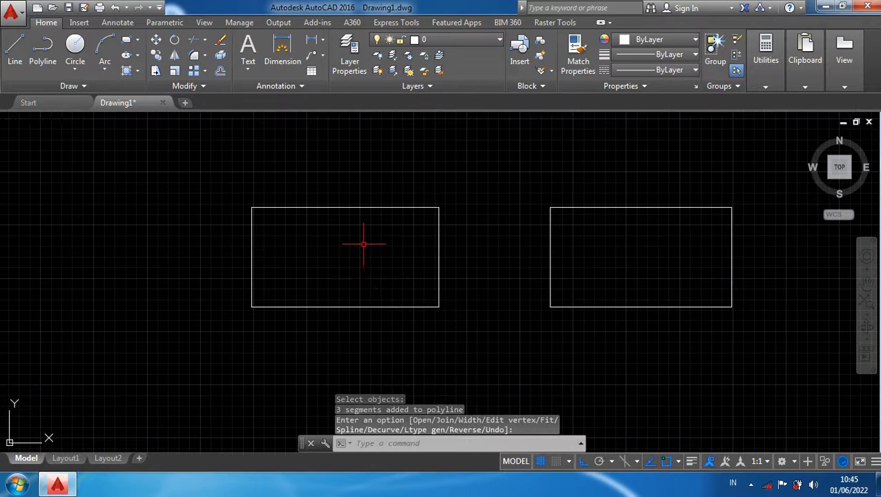
Select the joined rectangle and the original polyline rectangle in turn to compare how they select, clearing each selection.
{"action": "left_click", "coordinate": [439, 246]}
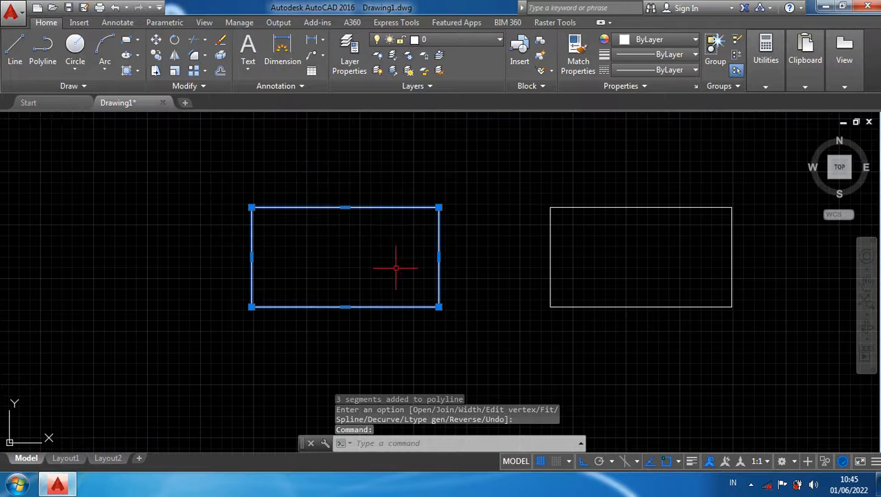
{"action": "key", "text": "Escape"}
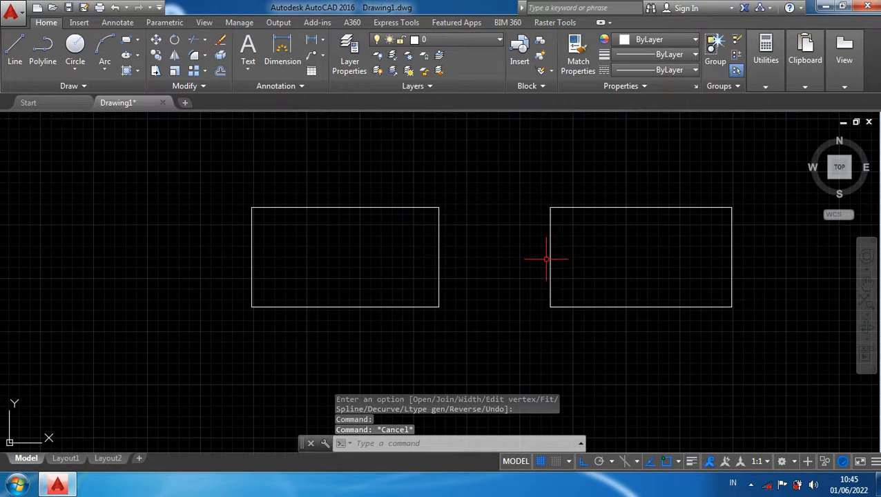
{"action": "left_click", "coordinate": [551, 260]}
{"action": "key", "text": "Escape"}
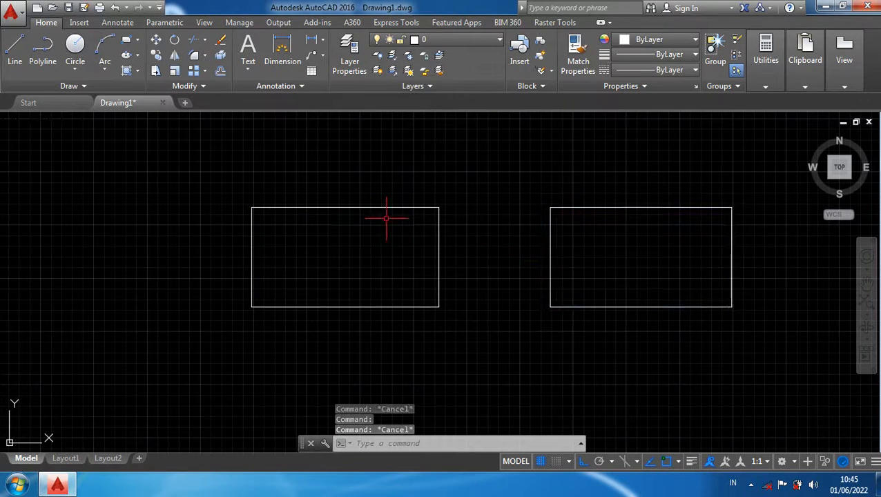
{"action": "mouse_move", "coordinate": [381, 207]}
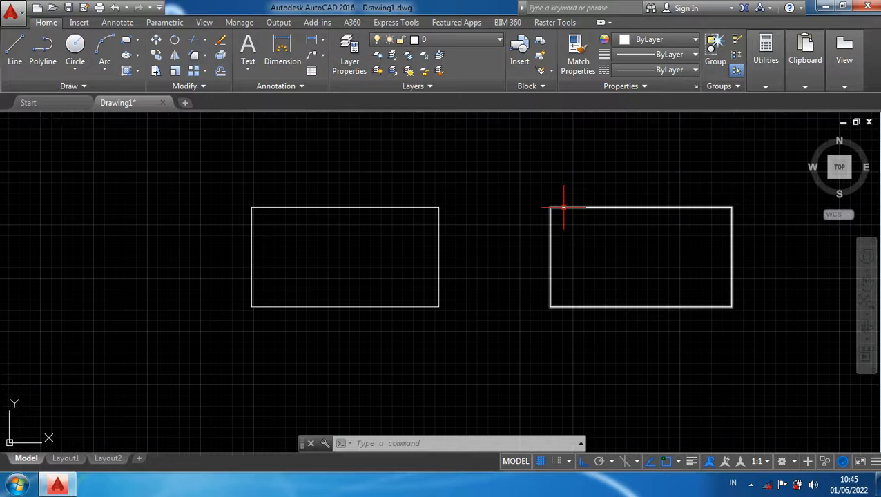
{"action": "mouse_move", "coordinate": [563, 208]}
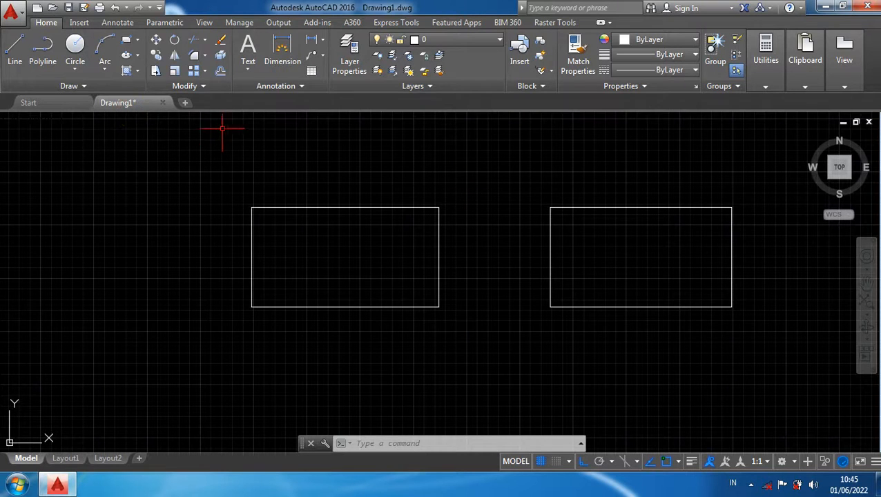
Explode the original polyline rectangle into separate lines.
{"action": "left_click", "coordinate": [203, 88]}
{"action": "type", "text": "x"}
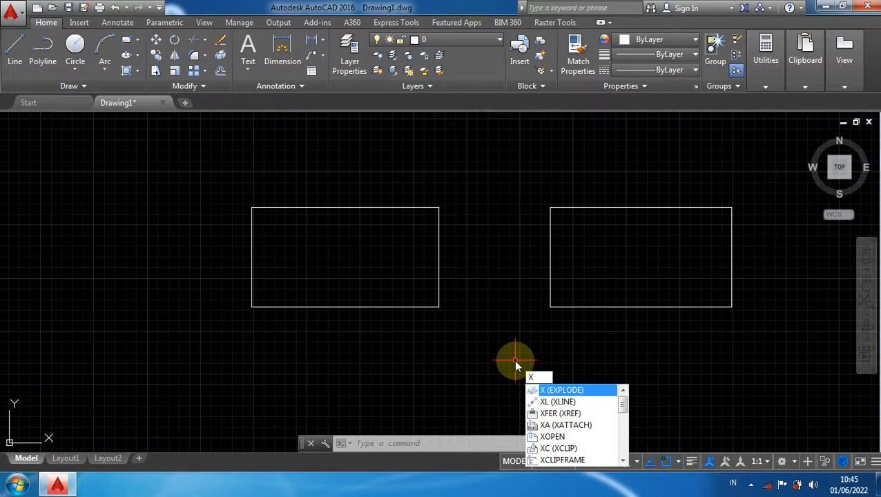
{"action": "key", "text": "Return"}
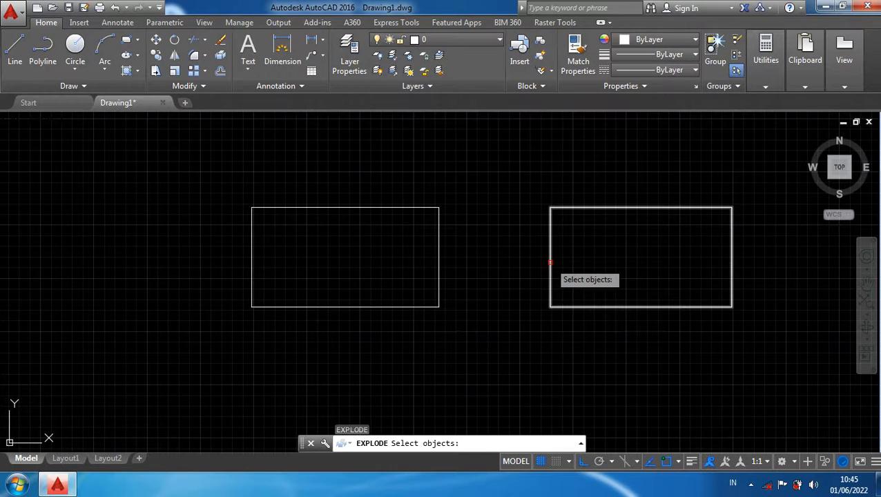
{"action": "left_click", "coordinate": [550, 262]}
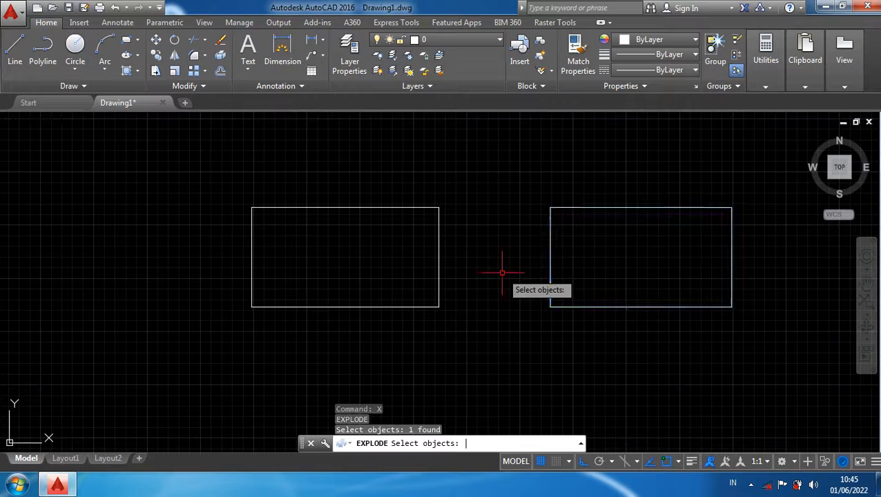
{"action": "key", "text": "Return"}
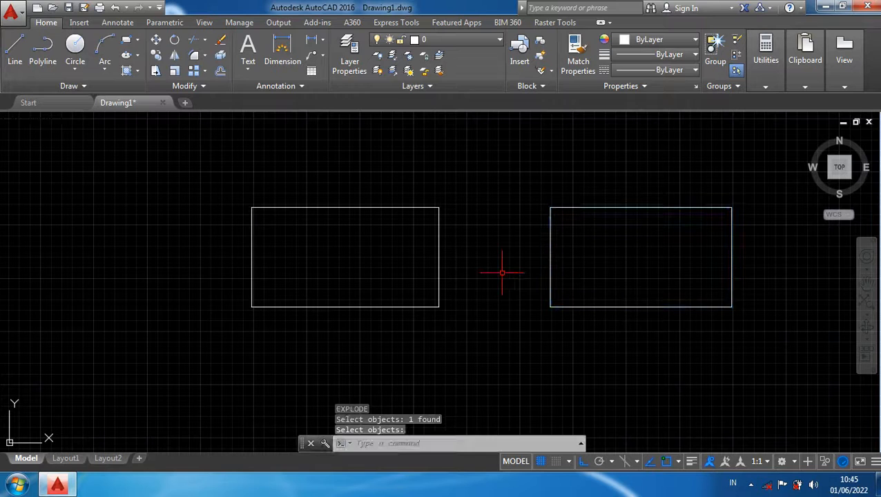
Check the exploded rectangle by selecting its left, top and right sides one at a time, clearing each selection.
{"action": "left_click", "coordinate": [550, 271]}
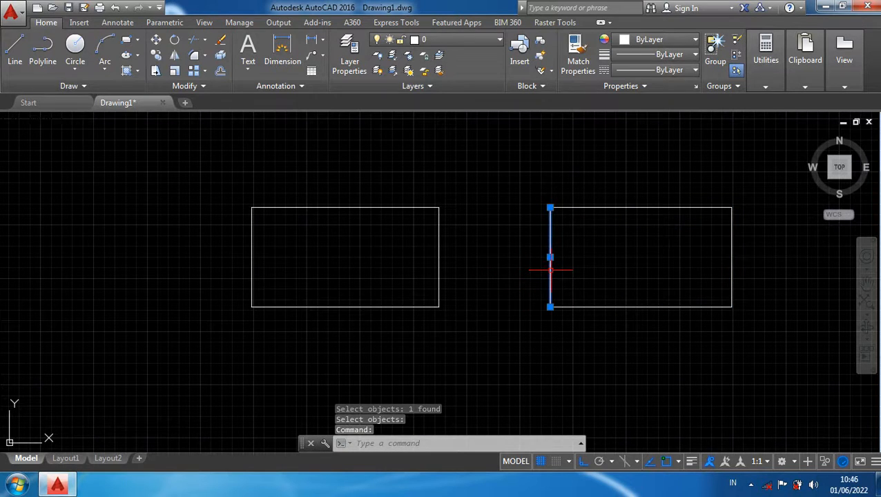
{"action": "key", "text": "Escape"}
{"action": "left_click", "coordinate": [606, 207]}
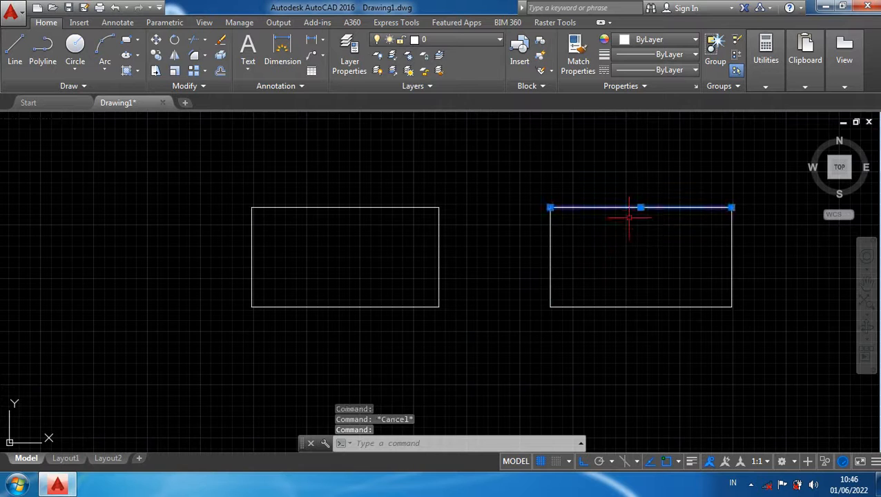
{"action": "key", "text": "Escape"}
{"action": "left_click", "coordinate": [732, 248]}
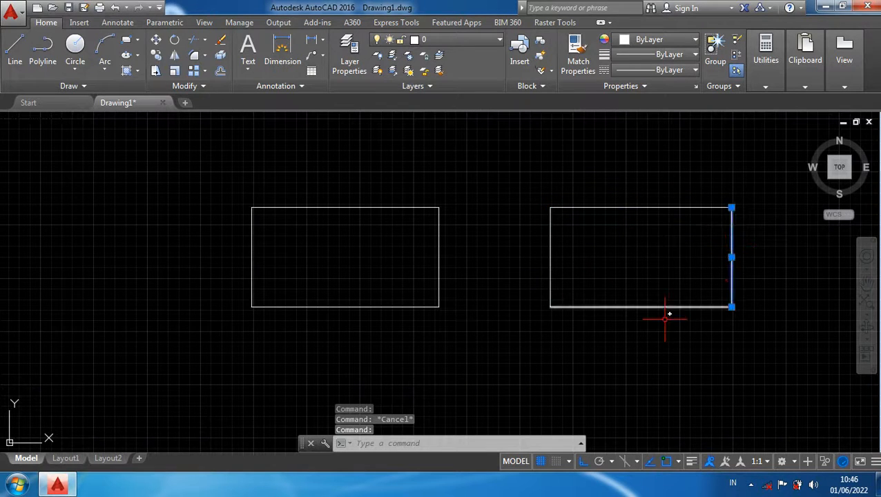
{"action": "key", "text": "Escape"}
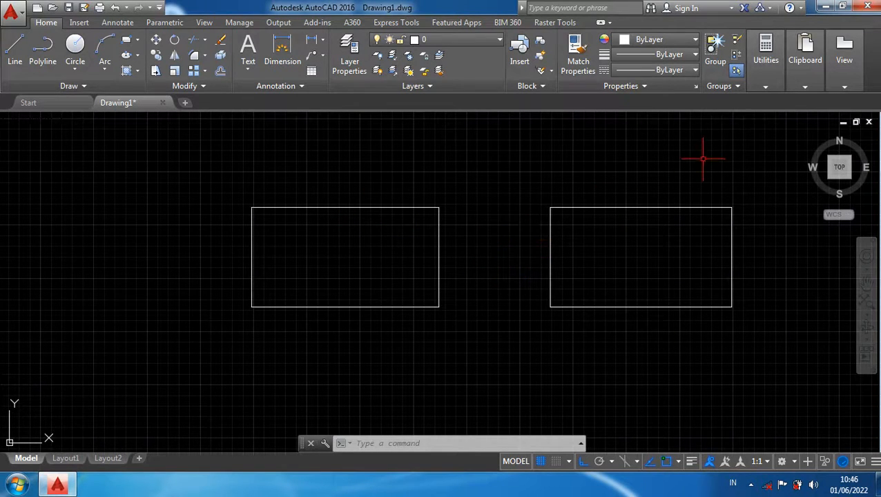
Minimize the AutoCAD window to the desktop.
{"action": "mouse_move", "coordinate": [808, 47]}
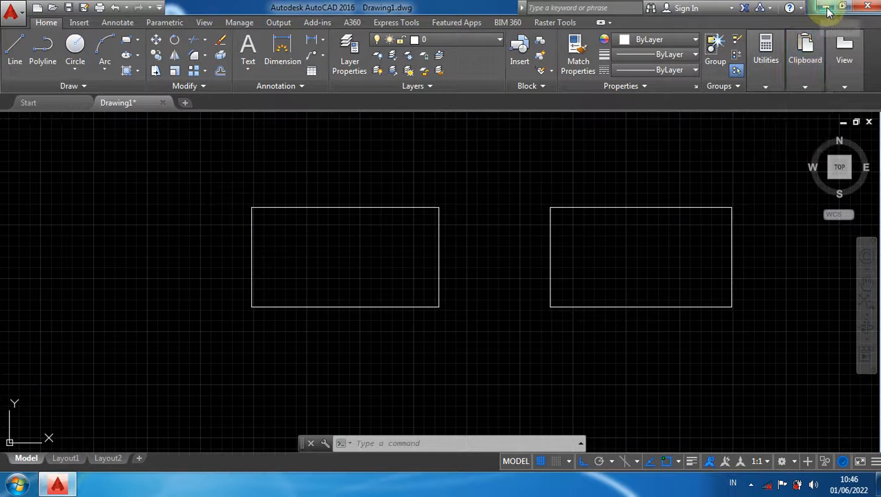
{"action": "left_click", "coordinate": [827, 8]}
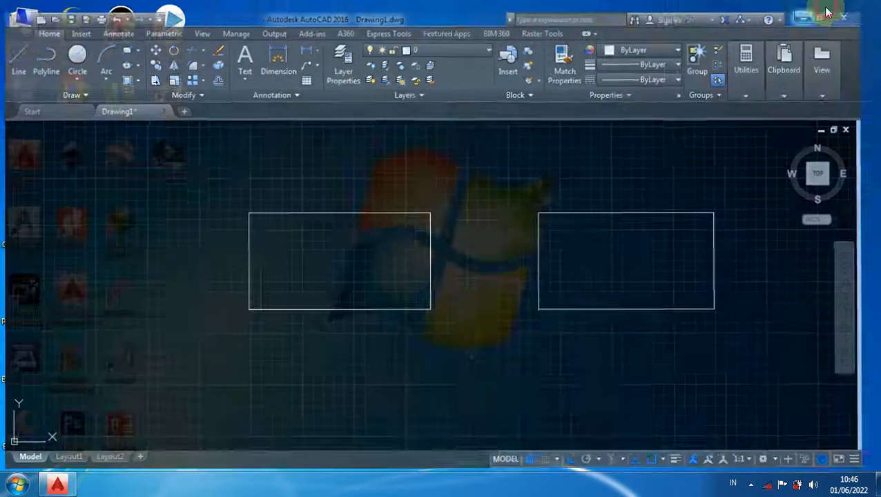